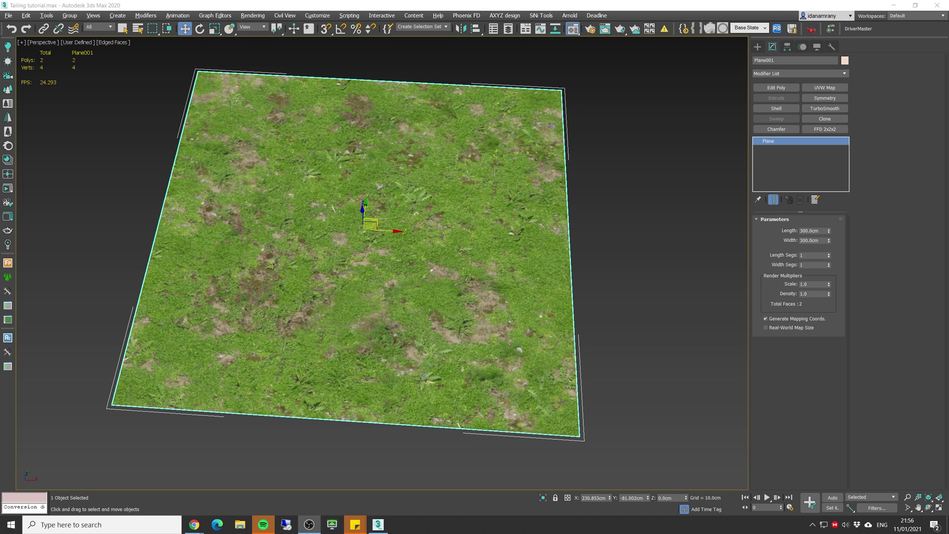
Open the Material Editor showing the grass CoronaBitmap's mapping, tiled 1.0 in U and V.
{"action": "key", "text": "m"}
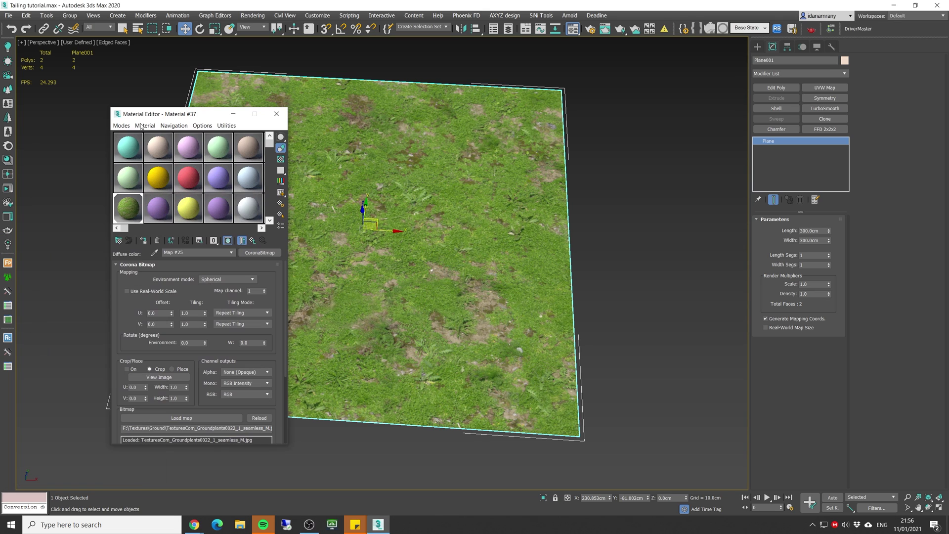
Preview the full grass texture image, then close the preview and orbit the view.
{"action": "left_click", "coordinate": [168, 377]}
{"action": "scroll", "coordinate": [408, 142], "scroll_direction": "down", "scroll_amount": 3}
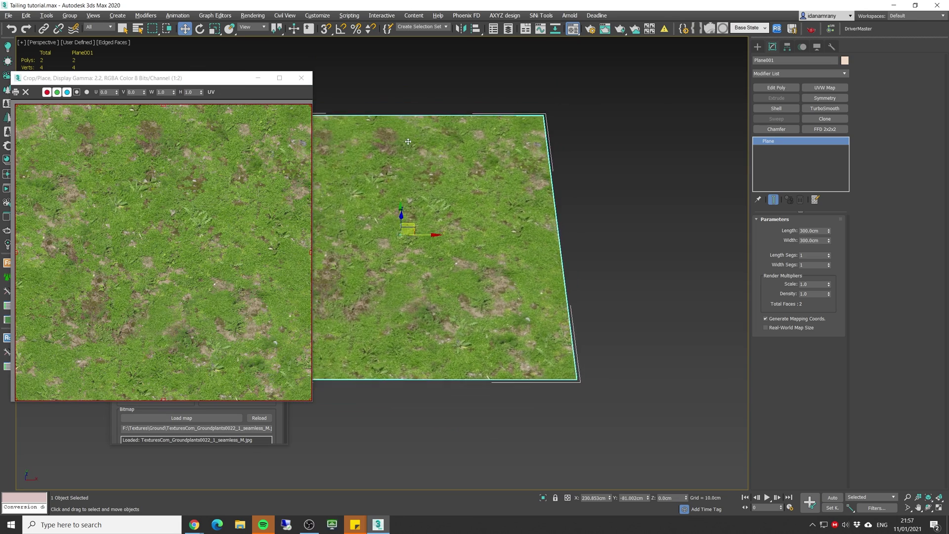
{"action": "scroll", "coordinate": [408, 142], "scroll_direction": "up", "scroll_amount": 5}
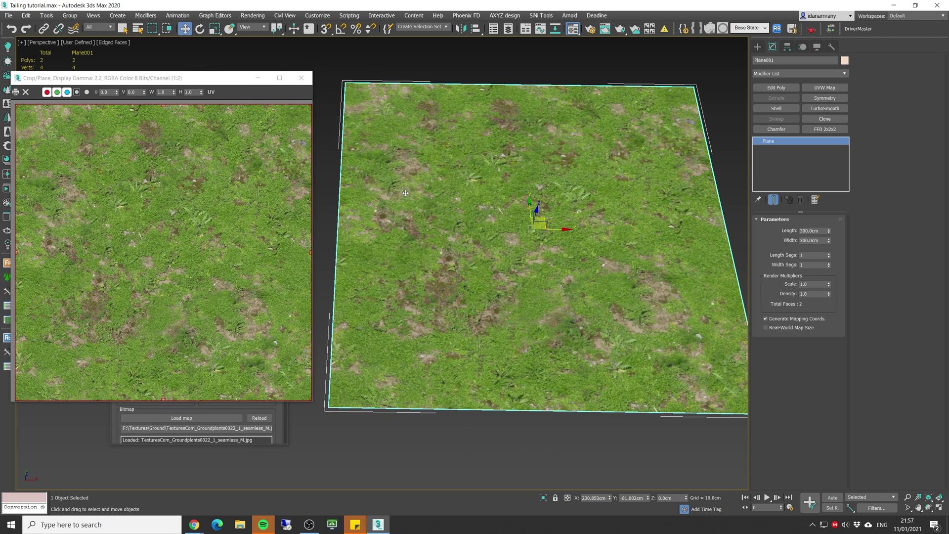
{"action": "scroll", "coordinate": [376, 145], "scroll_direction": "up", "scroll_amount": 2}
{"action": "left_click", "coordinate": [301, 78]}
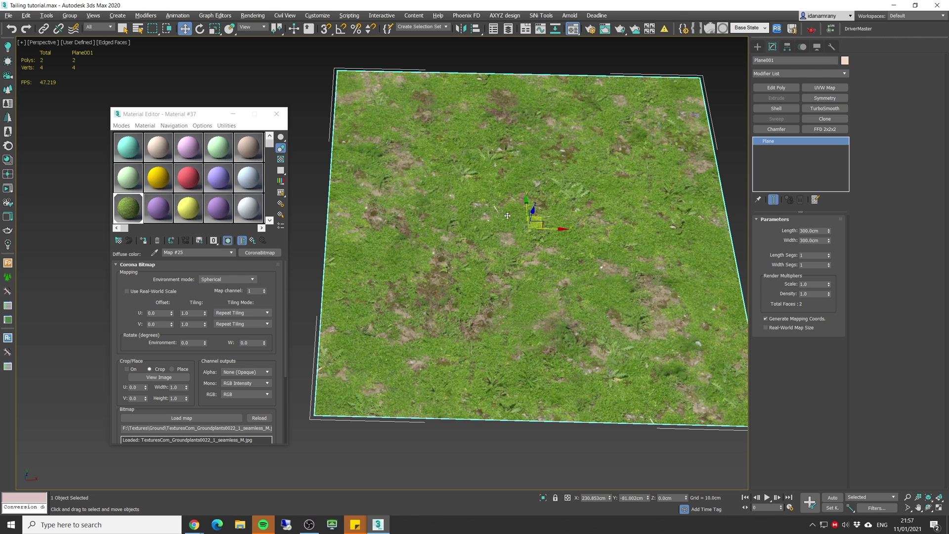
{"action": "scroll", "coordinate": [408, 180], "scroll_direction": "down", "scroll_amount": 2}
{"action": "scroll", "coordinate": [408, 180], "scroll_direction": "up", "scroll_amount": 1}
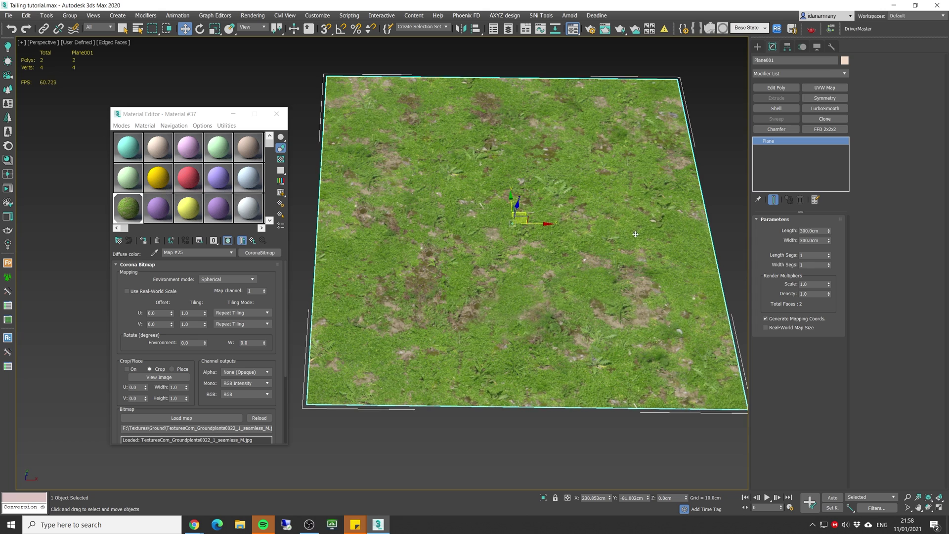
{"action": "middle_click_drag", "start_coordinate": [642, 197], "coordinate": [699, 175], "text": "alt"}
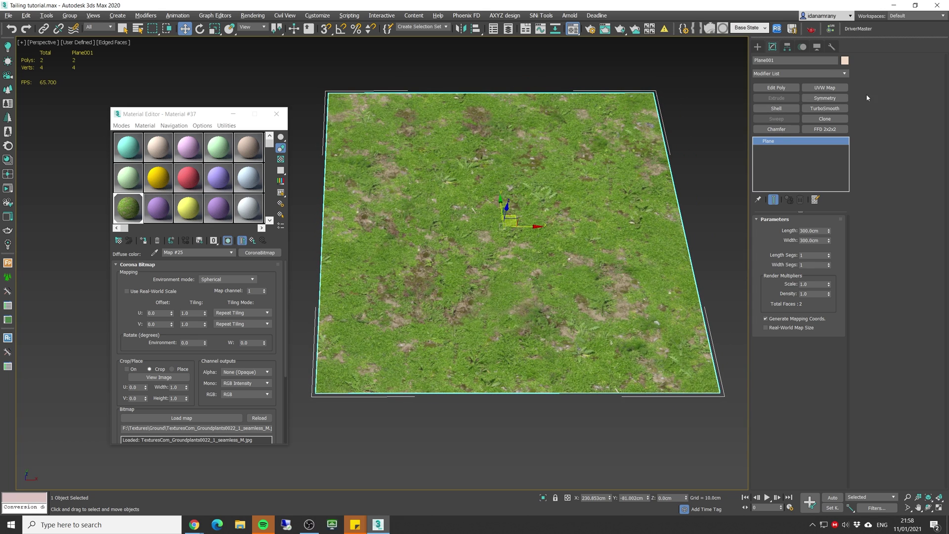
Add a UVW Map modifier to Plane001 and return to the Plane level.
{"action": "left_click", "coordinate": [834, 91]}
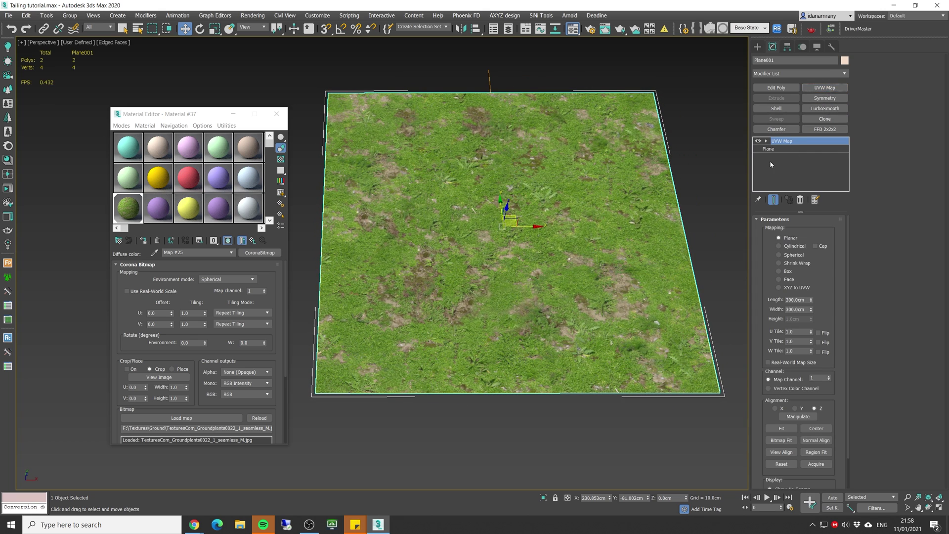
{"action": "left_click", "coordinate": [807, 309]}
{"action": "left_click", "coordinate": [769, 149]}
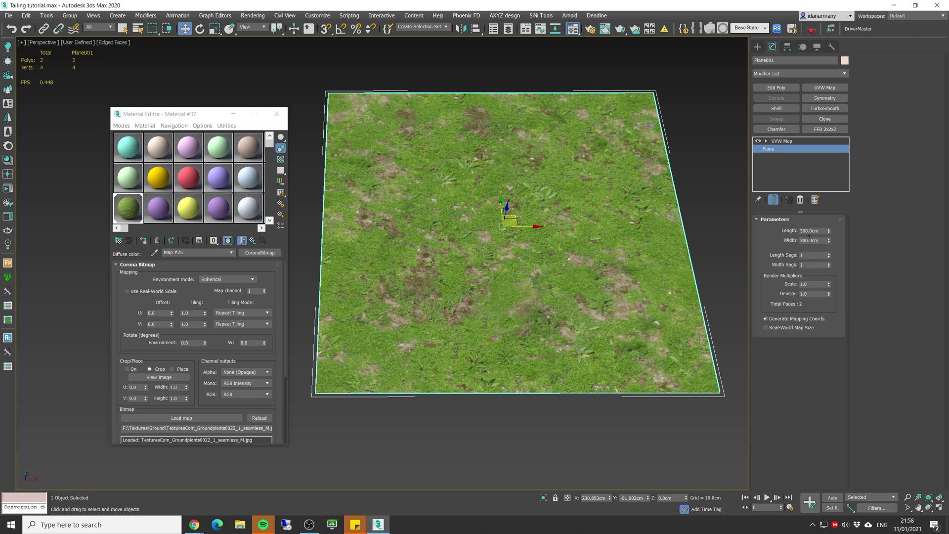
Drag the plane's Length and Width up to 810 × 839.222 cm.
{"action": "left_click_drag", "start_coordinate": [829, 232], "coordinate": [829, 193]}
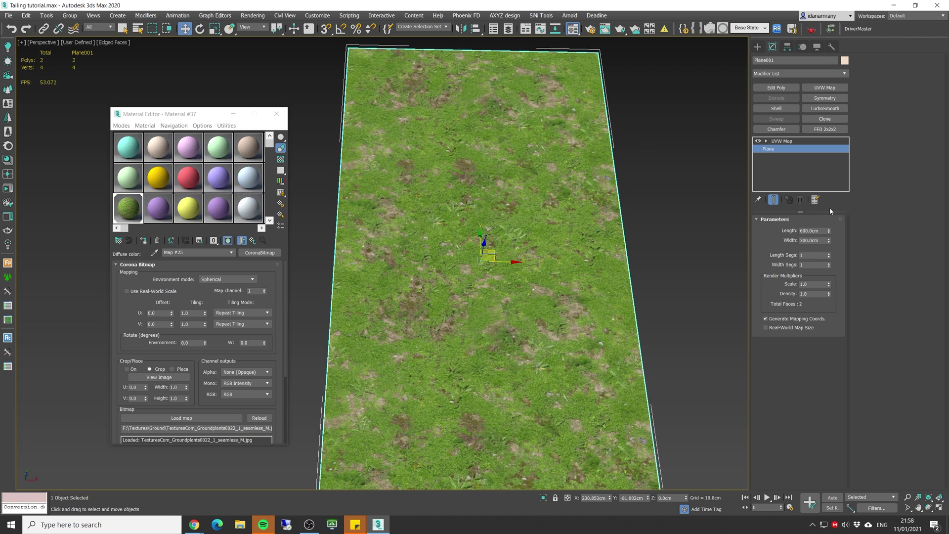
{"action": "scroll", "coordinate": [829, 223], "scroll_direction": "down", "scroll_amount": 2}
{"action": "left_click_drag", "start_coordinate": [828, 242], "coordinate": [838, 216]}
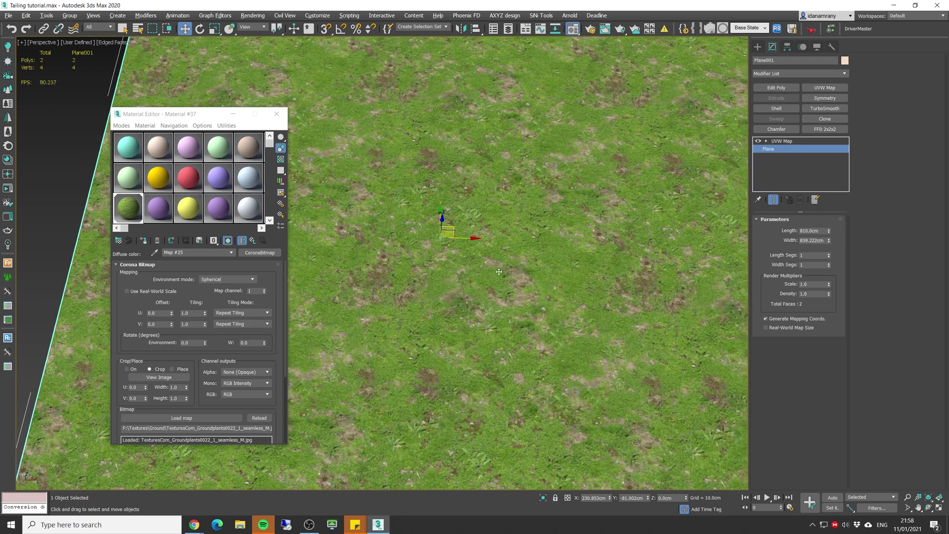
{"action": "scroll", "coordinate": [556, 232], "scroll_direction": "down", "scroll_amount": 2}
{"action": "middle_click_drag", "start_coordinate": [557, 231], "coordinate": [548, 245]}
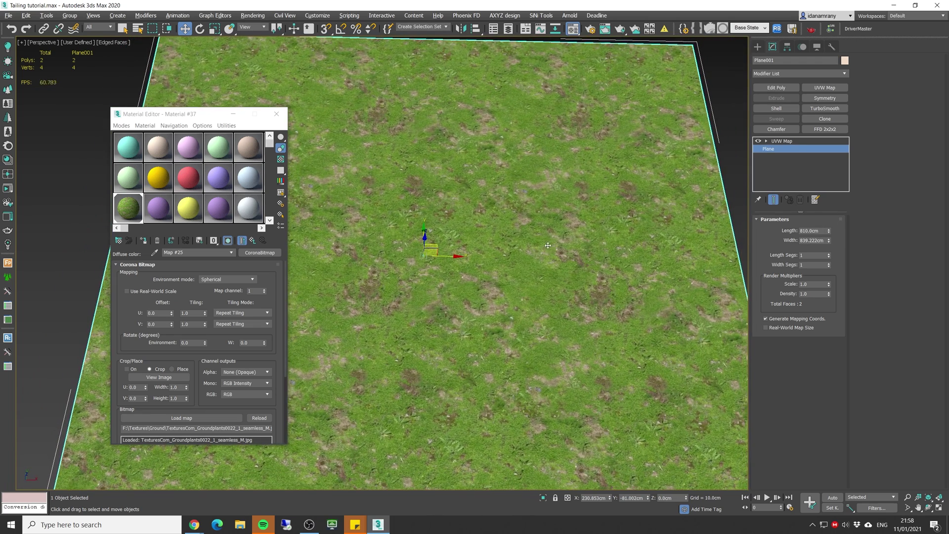
{"action": "scroll", "coordinate": [433, 249], "scroll_direction": "up", "scroll_amount": 1}
{"action": "middle_click_drag", "start_coordinate": [433, 250], "coordinate": [439, 250]}
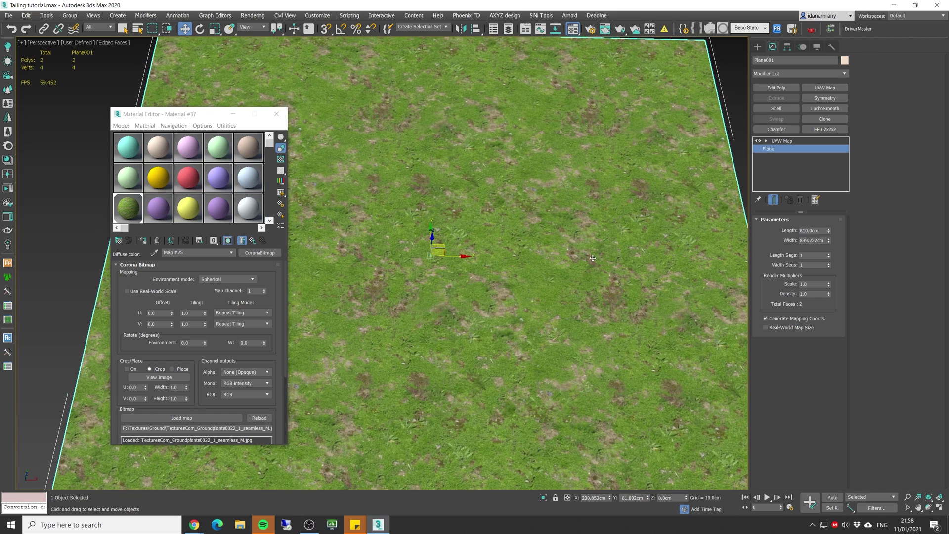
{"action": "middle_click_drag", "start_coordinate": [593, 258], "coordinate": [478, 259], "text": "alt"}
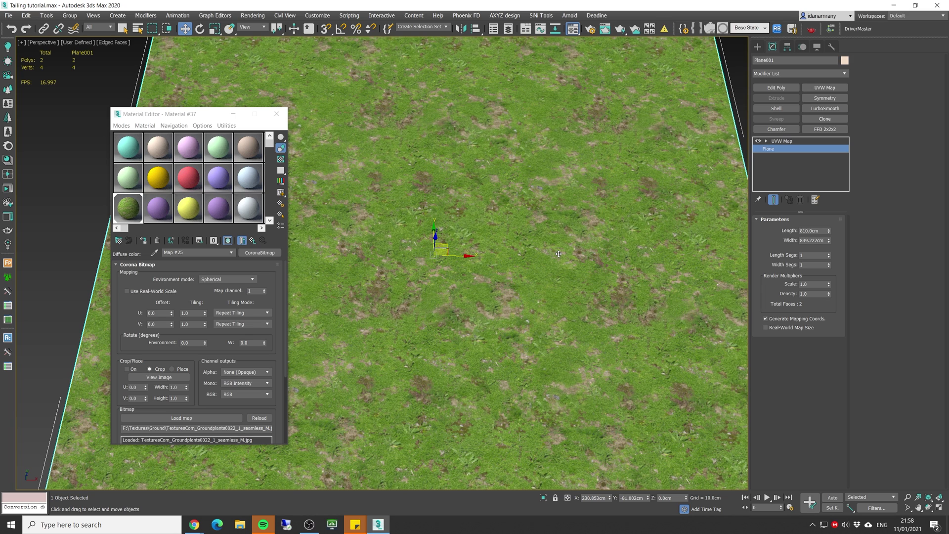
{"action": "left_click", "coordinate": [218, 422]}
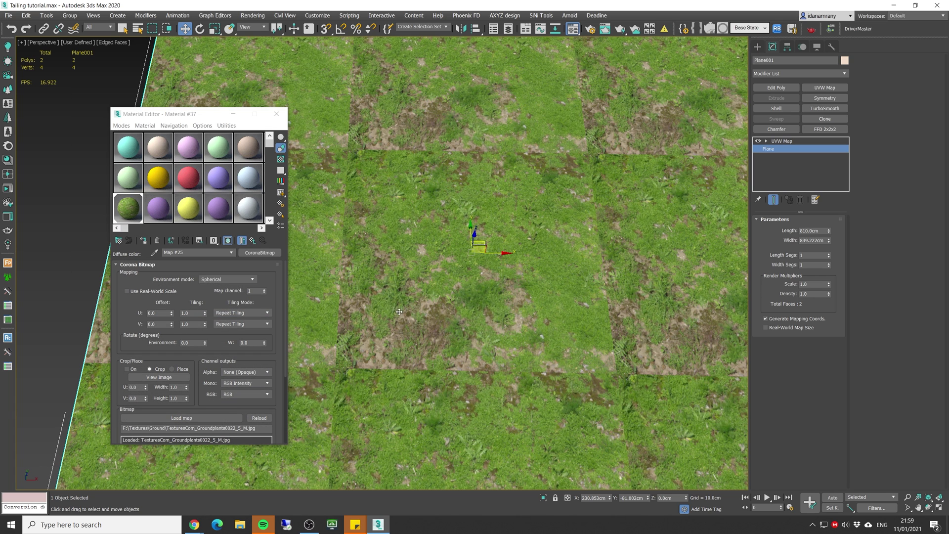
{"action": "middle_click_drag", "start_coordinate": [432, 273], "coordinate": [455, 273]}
{"action": "scroll", "coordinate": [378, 300], "scroll_direction": "up", "scroll_amount": 1}
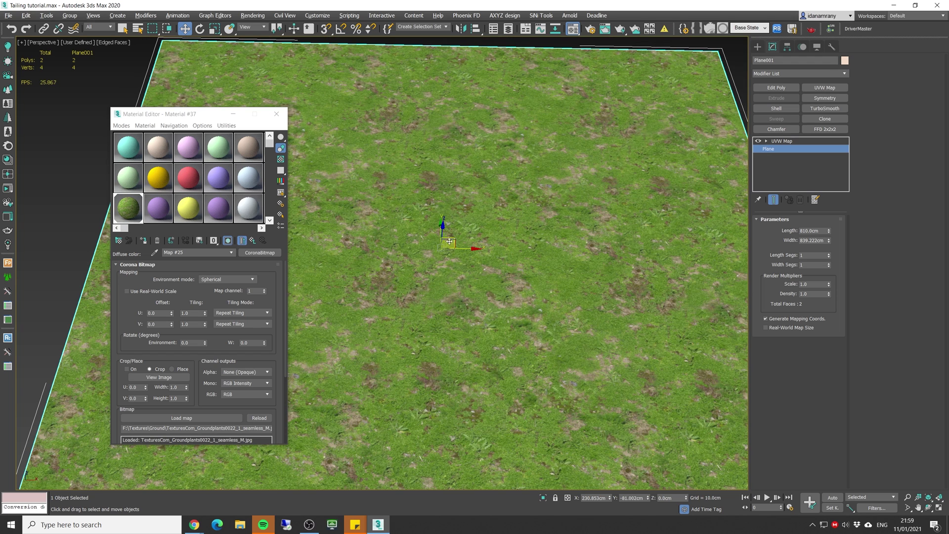
Enlarge the plane to about 3286 × 3186 cm and orbit to check the grass repetition.
{"action": "scroll", "coordinate": [487, 253], "scroll_direction": "down", "scroll_amount": 2}
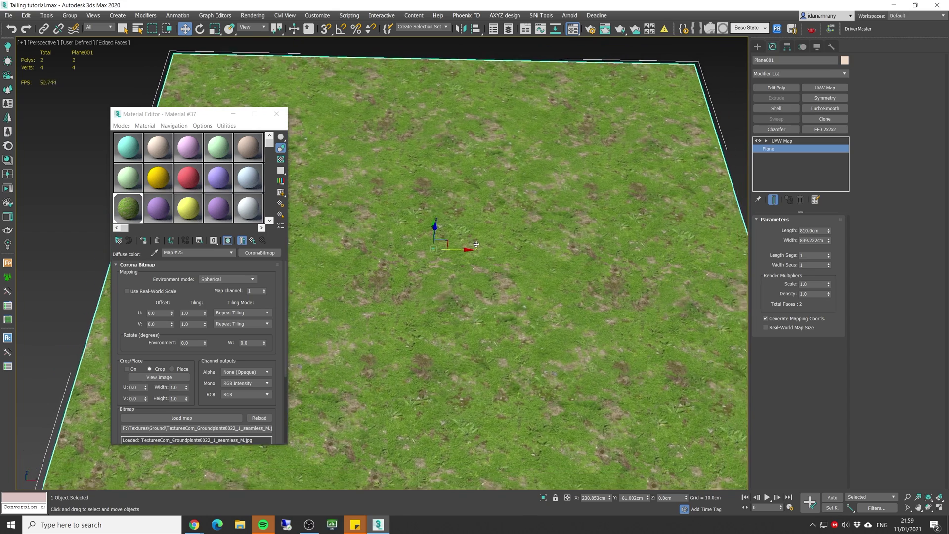
{"action": "scroll", "coordinate": [488, 253], "scroll_direction": "down", "scroll_amount": 2}
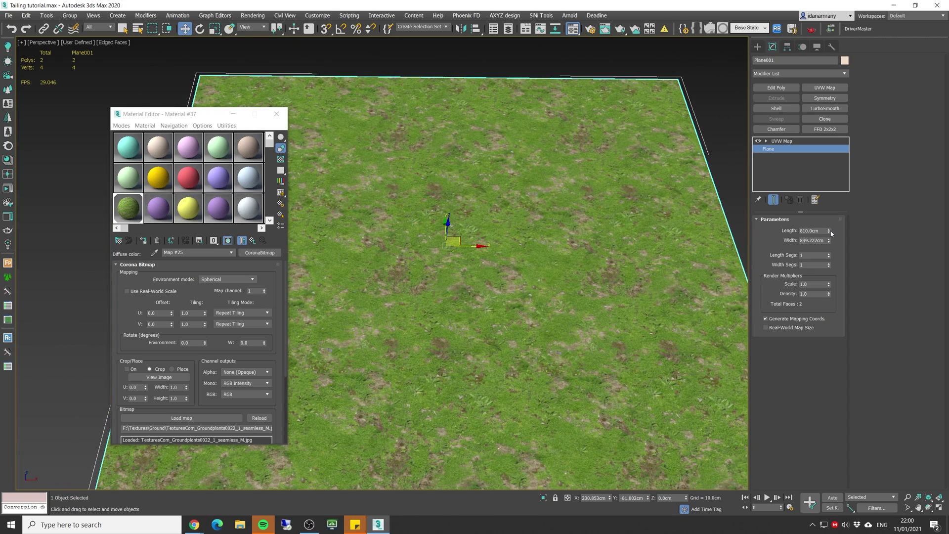
{"action": "left_click_drag", "start_coordinate": [832, 234], "coordinate": [829, 206]}
{"action": "scroll", "coordinate": [831, 241], "scroll_direction": "down", "scroll_amount": 4}
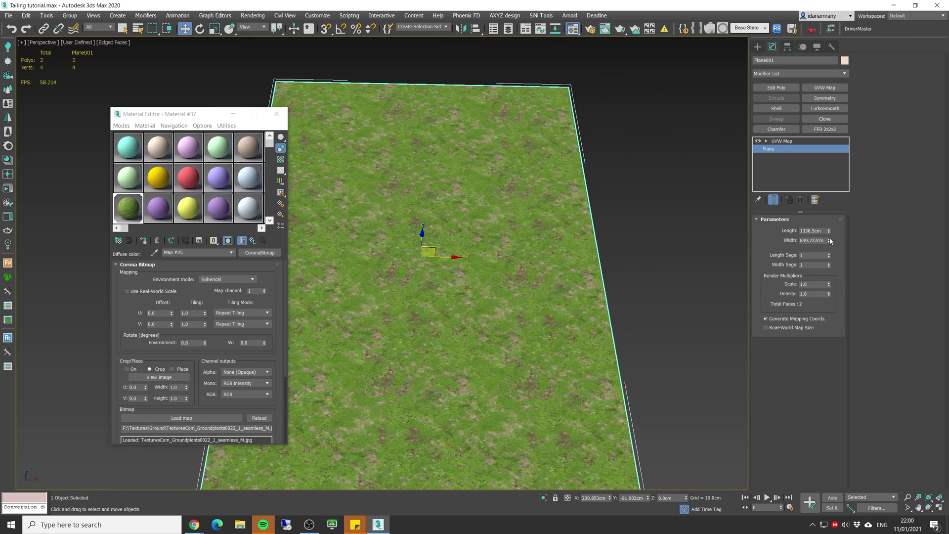
{"action": "left_click_drag", "start_coordinate": [830, 241], "coordinate": [829, 225]}
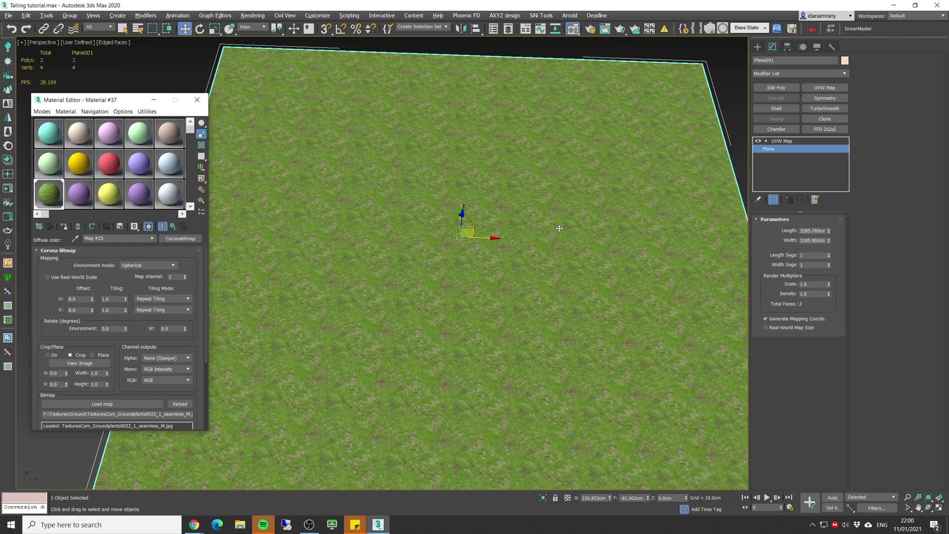
{"action": "scroll", "coordinate": [542, 253], "scroll_direction": "down", "scroll_amount": 3}
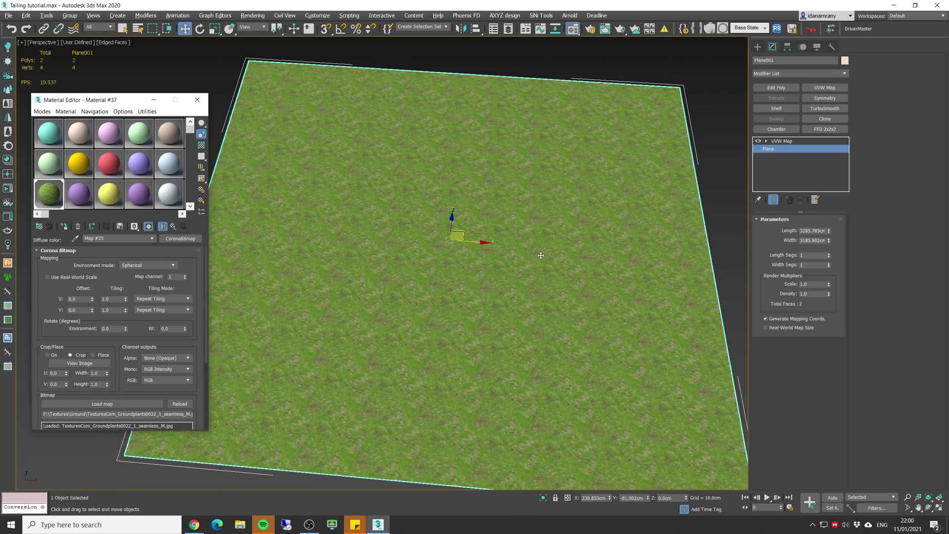
{"action": "middle_click_drag", "start_coordinate": [536, 253], "coordinate": [394, 325], "text": "alt"}
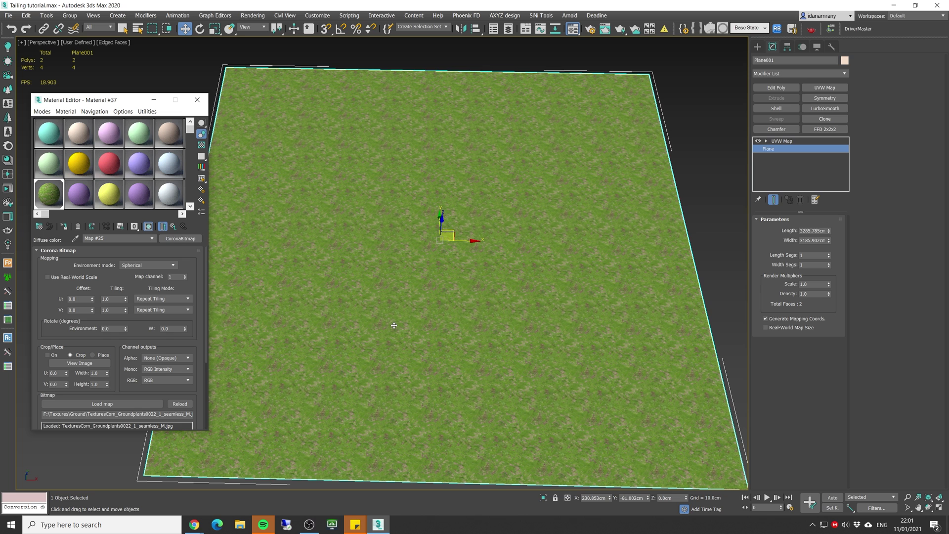
{"action": "scroll", "coordinate": [394, 326], "scroll_direction": "up", "scroll_amount": 3}
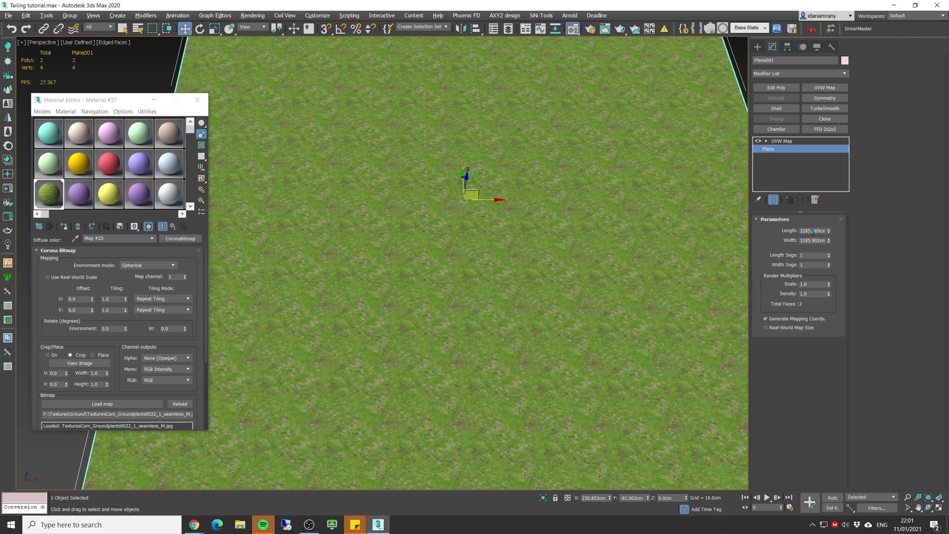
Set the plane's Length and Width to 900 cm.
{"action": "double_click", "coordinate": [813, 231]}
{"action": "type", "text": "900"}
{"action": "left_click", "coordinate": [815, 240]}
{"action": "double_click", "coordinate": [815, 240]}
{"action": "type", "text": "900"}
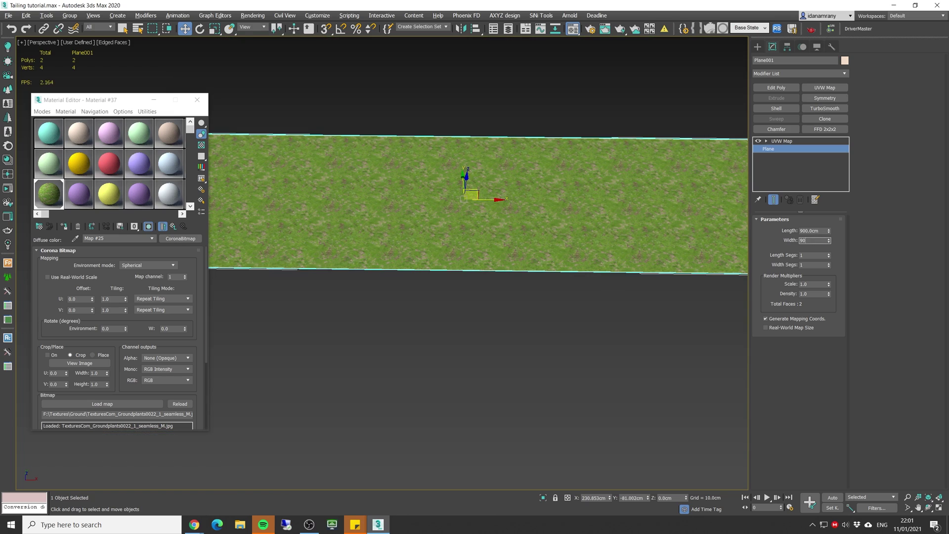
{"action": "key", "text": "Return"}
{"action": "scroll", "coordinate": [445, 193], "scroll_direction": "up", "scroll_amount": 5}
Raise the plane's Length Segs and Width Segs to 3.
{"action": "left_click", "coordinate": [829, 253]}
{"action": "left_click", "coordinate": [829, 253]}
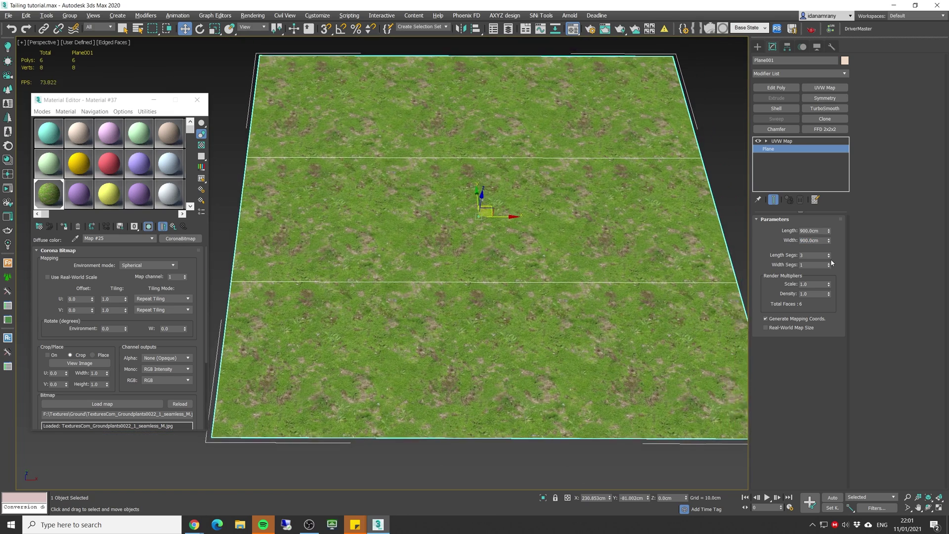
{"action": "left_click", "coordinate": [829, 263]}
{"action": "left_click", "coordinate": [829, 264]}
{"action": "scroll", "coordinate": [513, 209], "scroll_direction": "up", "scroll_amount": 5}
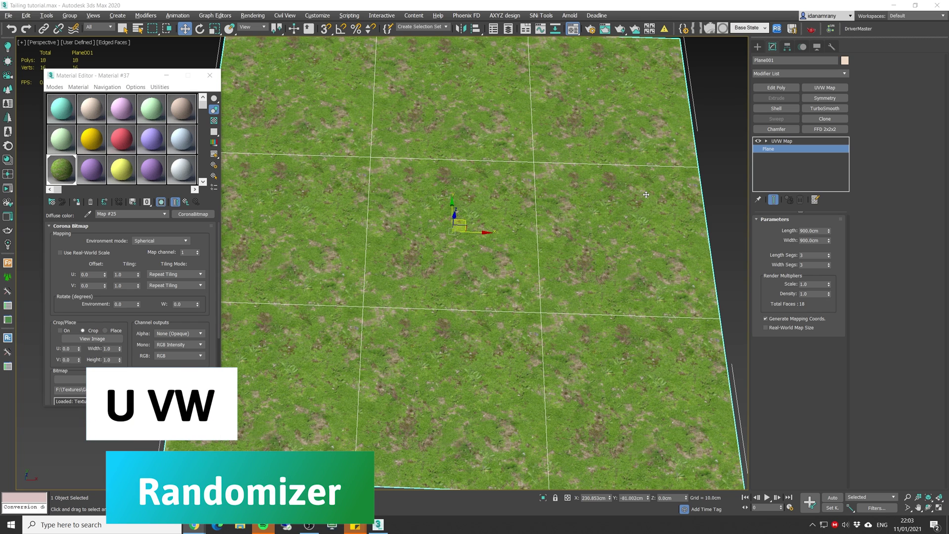
{"action": "left_click_drag", "start_coordinate": [99, 75], "coordinate": [197, 78]}
Switch to the Slate Material Editor and load the plane's material into the node view.
{"action": "left_click", "coordinate": [154, 90]}
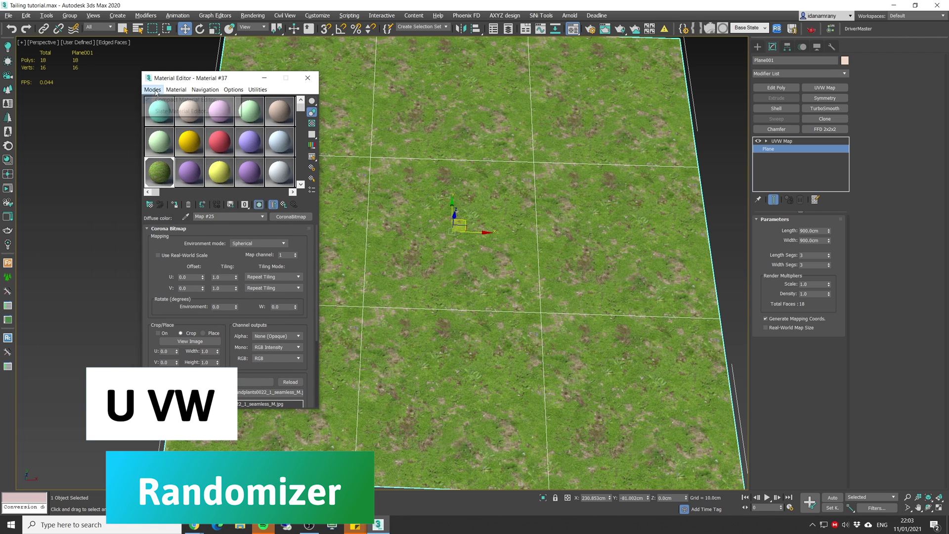
{"action": "left_click", "coordinate": [195, 111]}
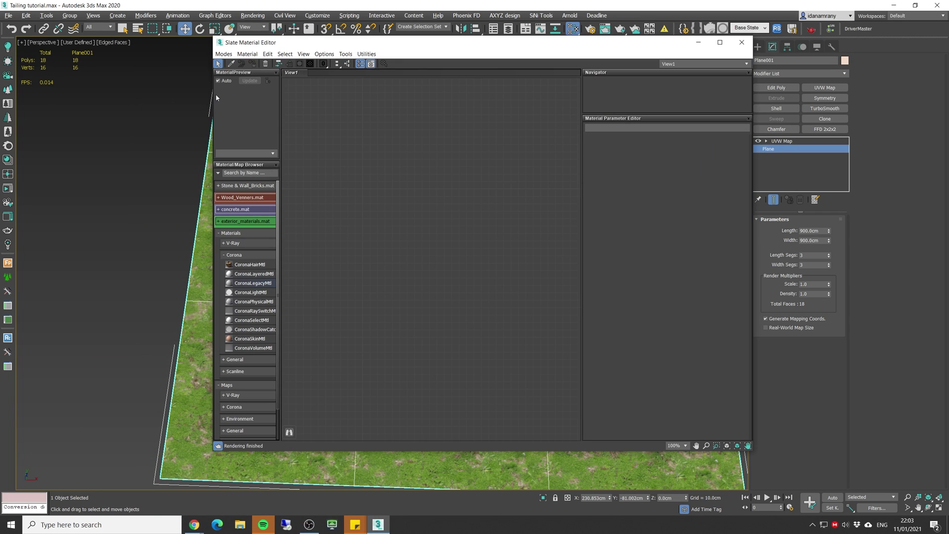
{"action": "left_click_drag", "start_coordinate": [399, 43], "coordinate": [501, 92]}
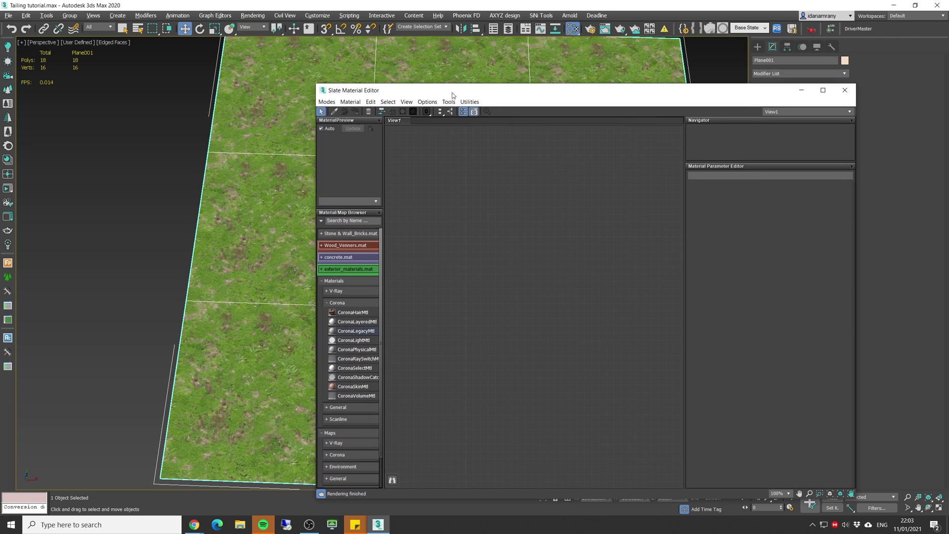
{"action": "left_click", "coordinate": [335, 112]}
{"action": "left_click", "coordinate": [287, 144]}
Add a CoronaUvwRandomizer map wired between the grass bitmap and the Diffuse color.
{"action": "right_click", "coordinate": [384, 153]}
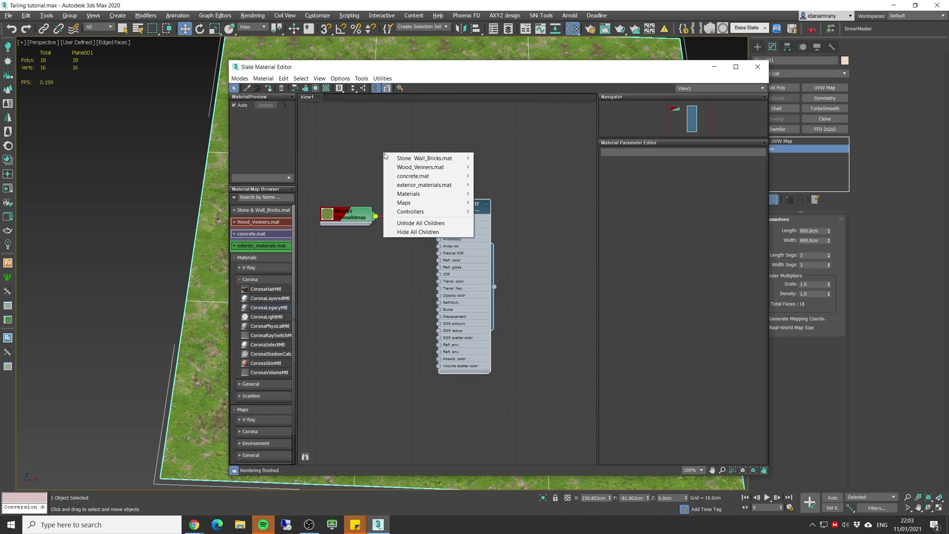
{"action": "mouse_move", "coordinate": [422, 204]}
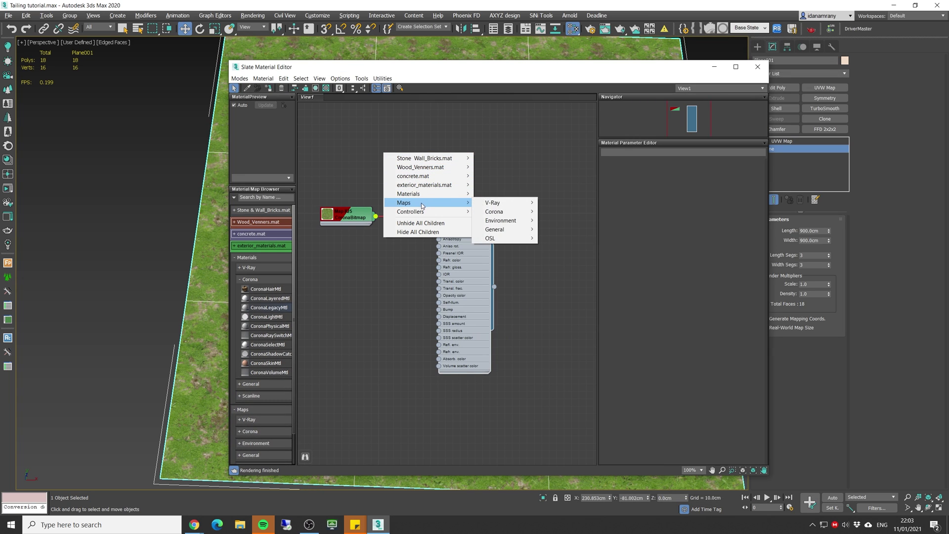
{"action": "mouse_move", "coordinate": [516, 215]}
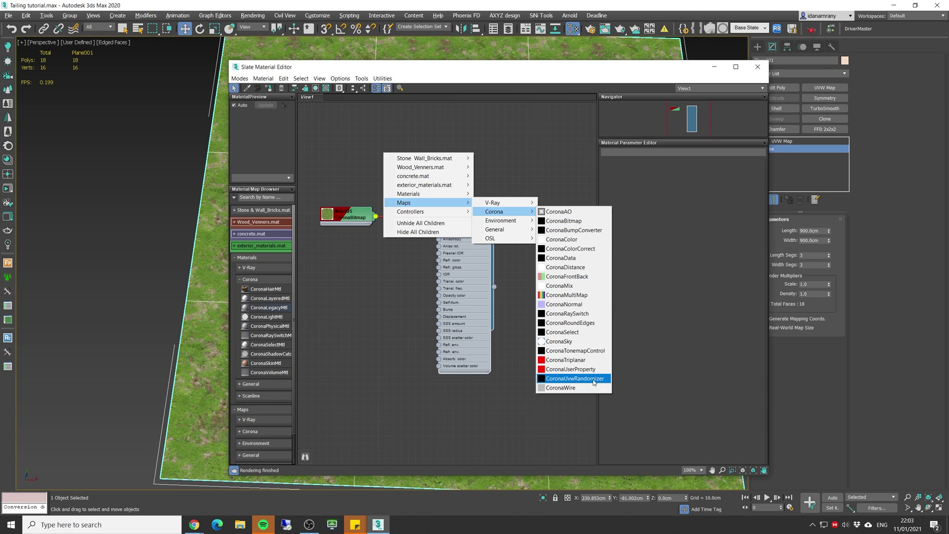
{"action": "left_click", "coordinate": [596, 382]}
{"action": "left_click_drag", "start_coordinate": [384, 159], "coordinate": [420, 174]}
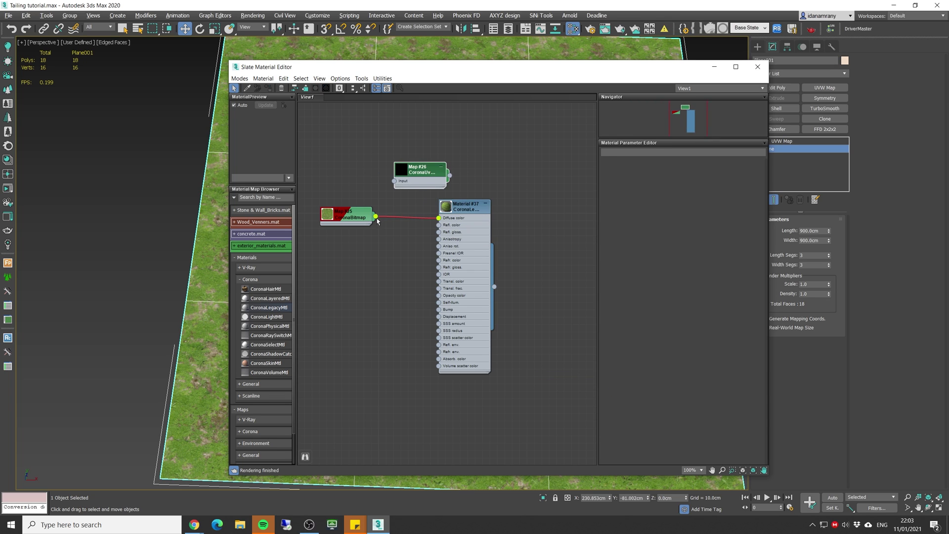
{"action": "left_click_drag", "start_coordinate": [375, 216], "coordinate": [438, 218]}
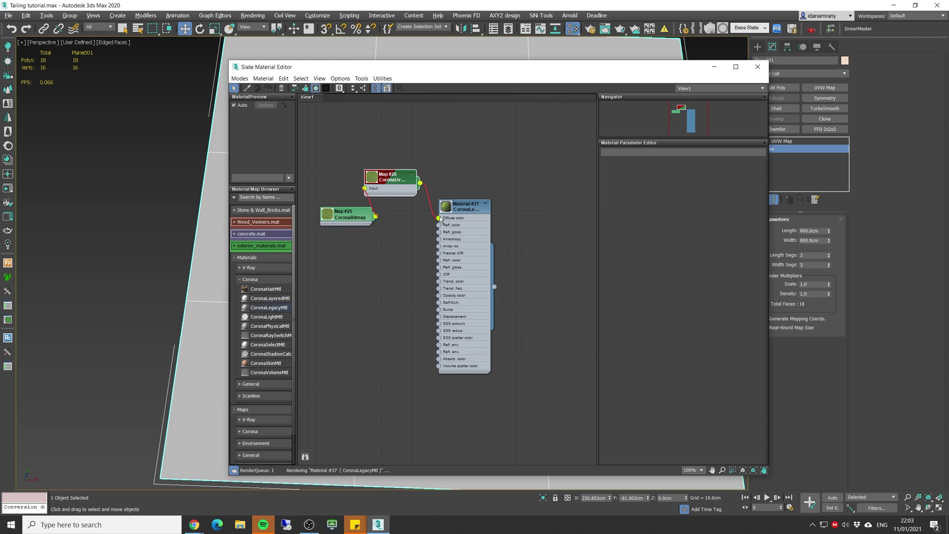
{"action": "left_click_drag", "start_coordinate": [392, 178], "coordinate": [415, 200]}
{"action": "left_click_drag", "start_coordinate": [460, 208], "coordinate": [490, 201]}
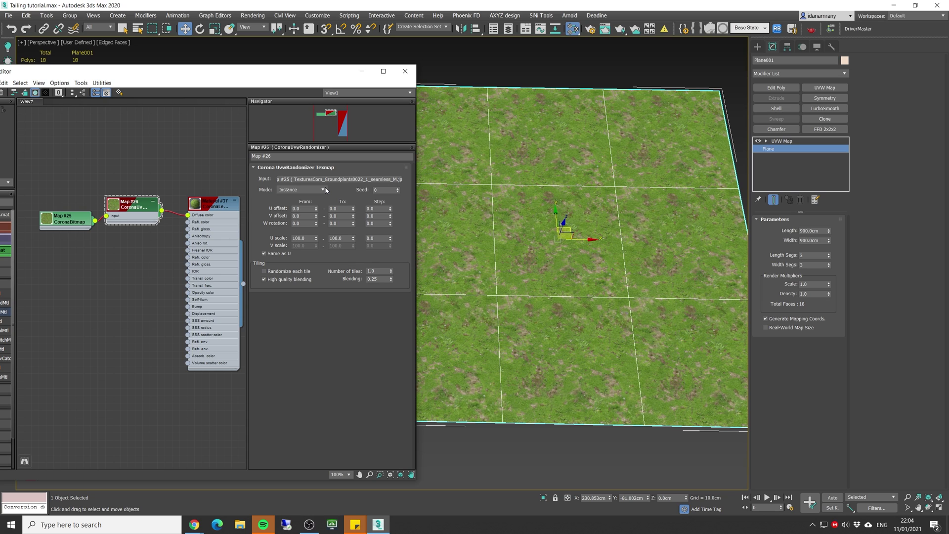
Inspect the randomizer's U/V offset, W rotation and U scale From values.
{"action": "double_click", "coordinate": [309, 208]}
{"action": "double_click", "coordinate": [308, 216]}
{"action": "left_click", "coordinate": [310, 224]}
{"action": "double_click", "coordinate": [311, 239]}
{"action": "left_click", "coordinate": [311, 242]}
Enable Randomize each tile, raise maximum U offset to 1.83, and select the bitmap node.
{"action": "left_click", "coordinate": [299, 272]}
{"action": "left_click_drag", "start_coordinate": [352, 208], "coordinate": [362, 130]}
{"action": "left_click_drag", "start_coordinate": [223, 77], "coordinate": [292, 65]}
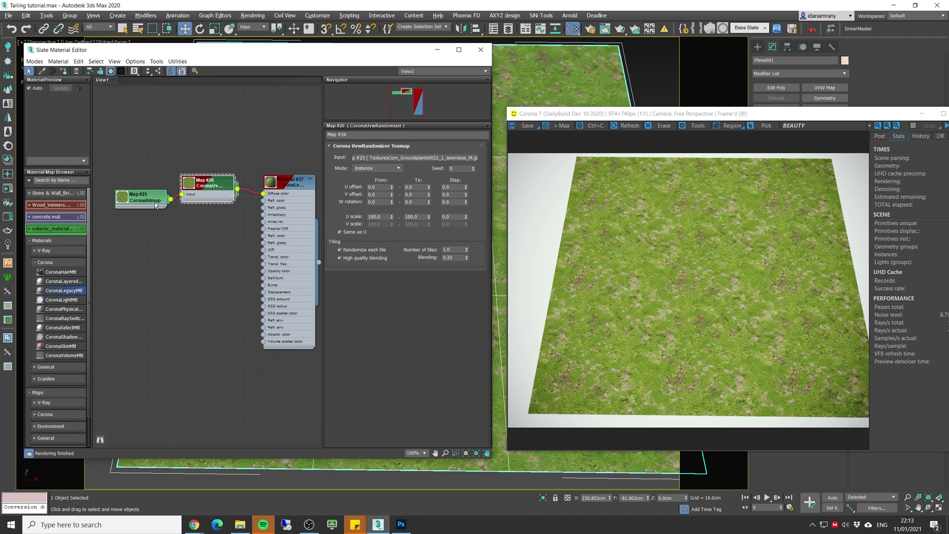
{"action": "left_click", "coordinate": [151, 201]}
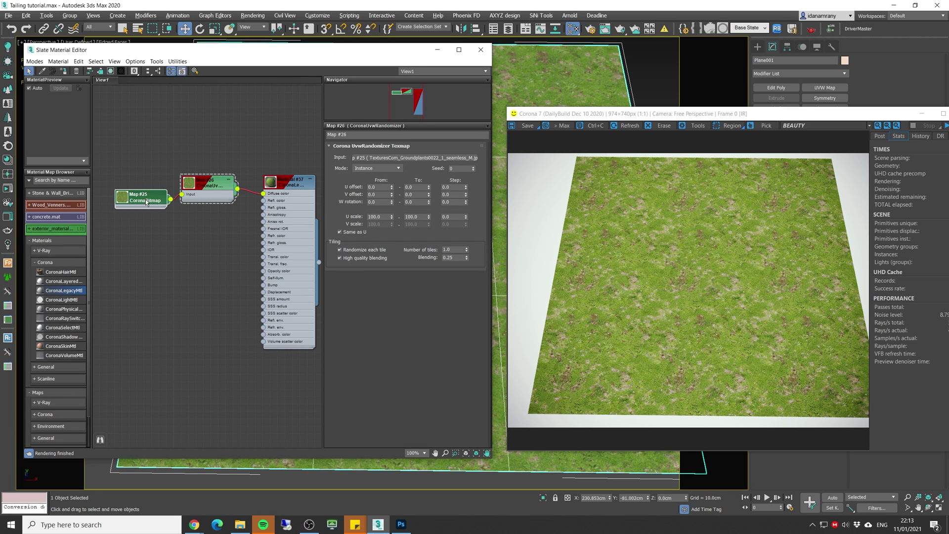
Load the ArchViz-Champ test image into the CoronaBitmap and disable the UVW Map modifier.
{"action": "double_click", "coordinate": [141, 202]}
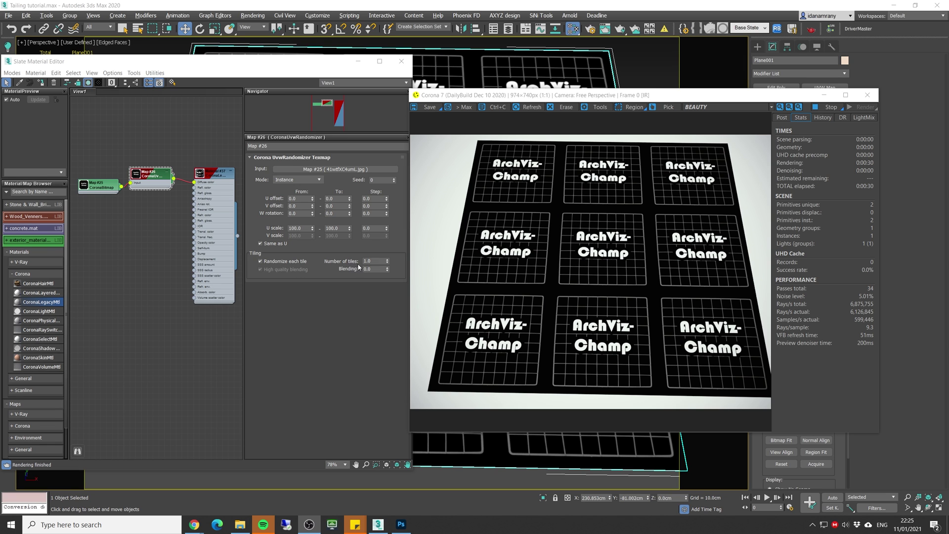
{"action": "left_click_drag", "start_coordinate": [636, 99], "coordinate": [469, 147]}
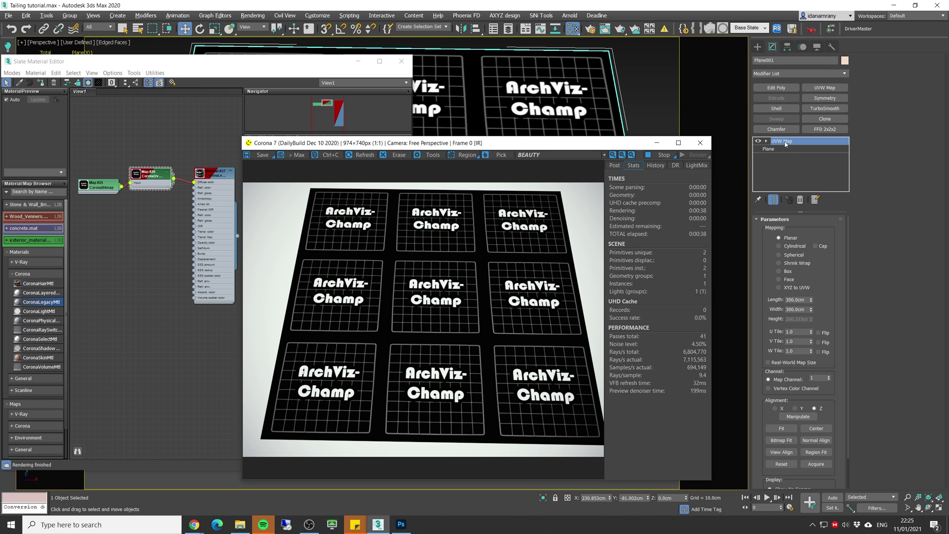
{"action": "left_click", "coordinate": [759, 141]}
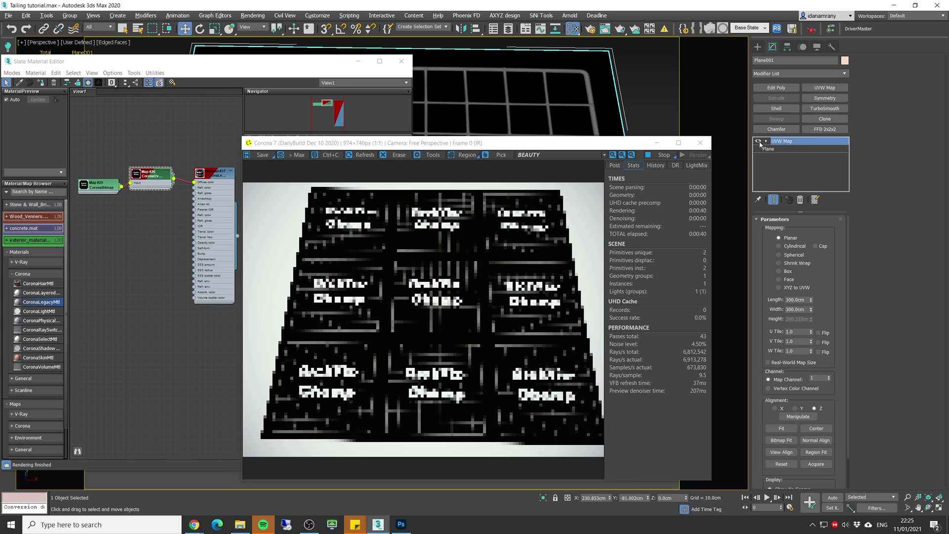
{"action": "left_click_drag", "start_coordinate": [532, 148], "coordinate": [742, 91]}
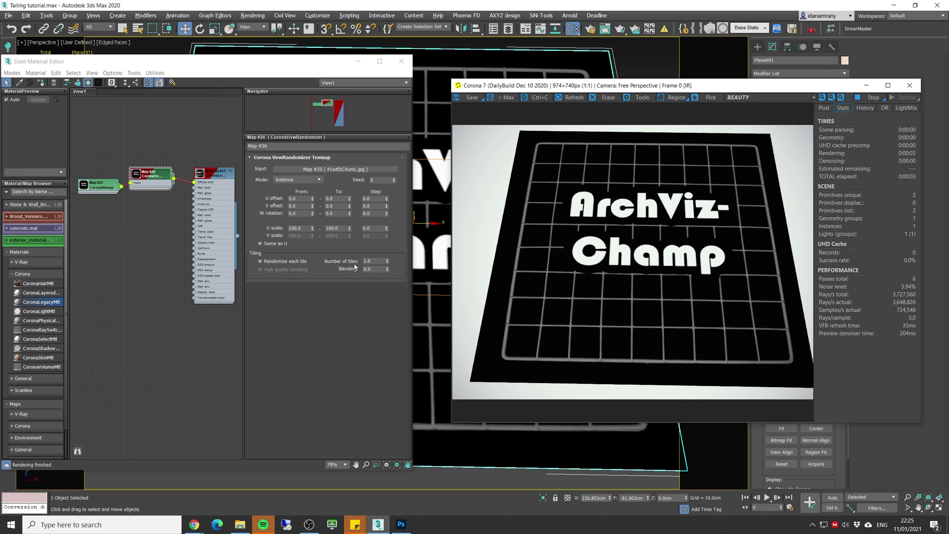
Set the randomizer's Number of tiles to 3 and begin raising the maximum U offset.
{"action": "left_click", "coordinate": [371, 261]}
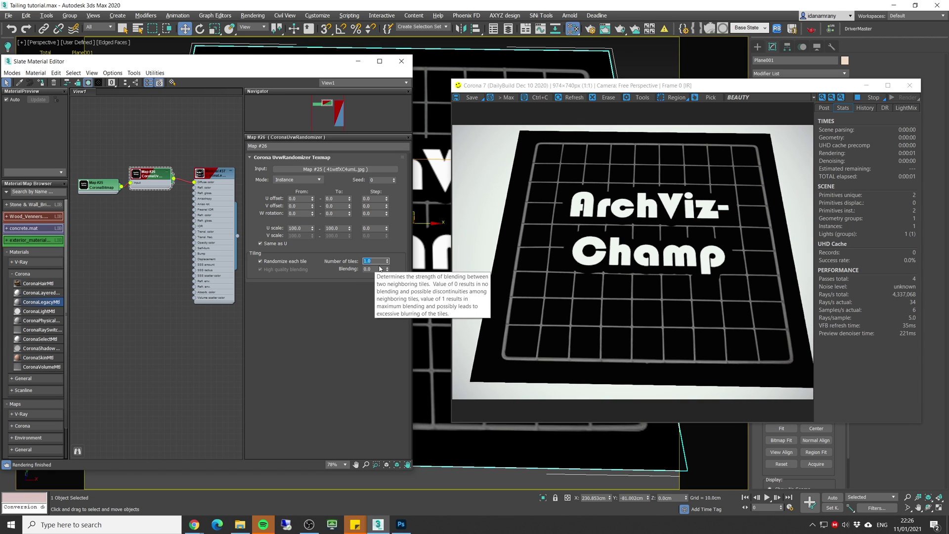
{"action": "type", "text": "2"}
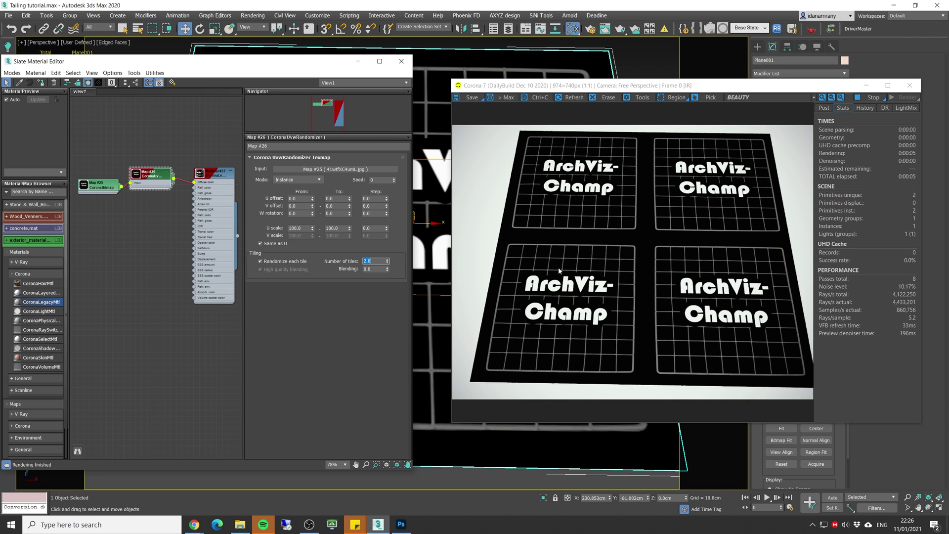
{"action": "type", "text": "3"}
{"action": "key", "text": "Return"}
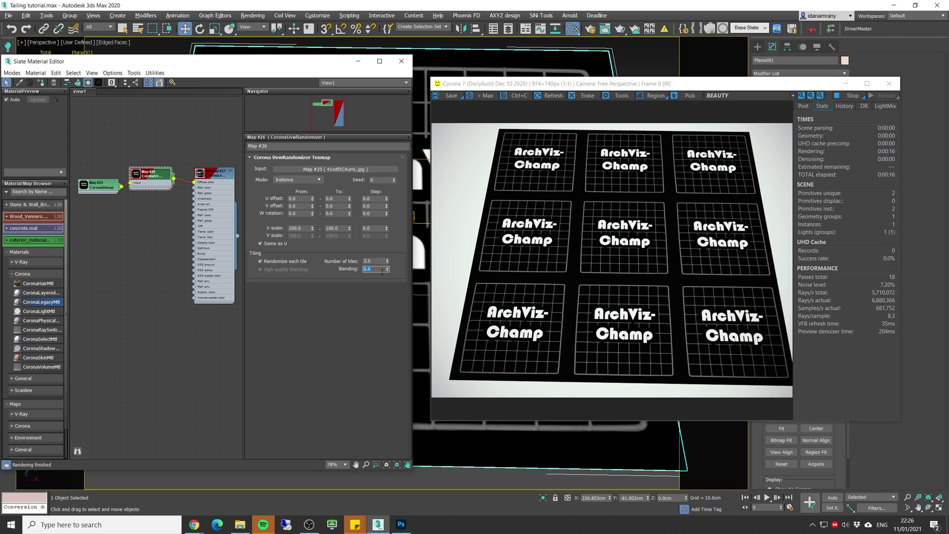
{"action": "left_click", "coordinate": [349, 197]}
{"action": "left_click_drag", "start_coordinate": [350, 200], "coordinate": [352, 134]}
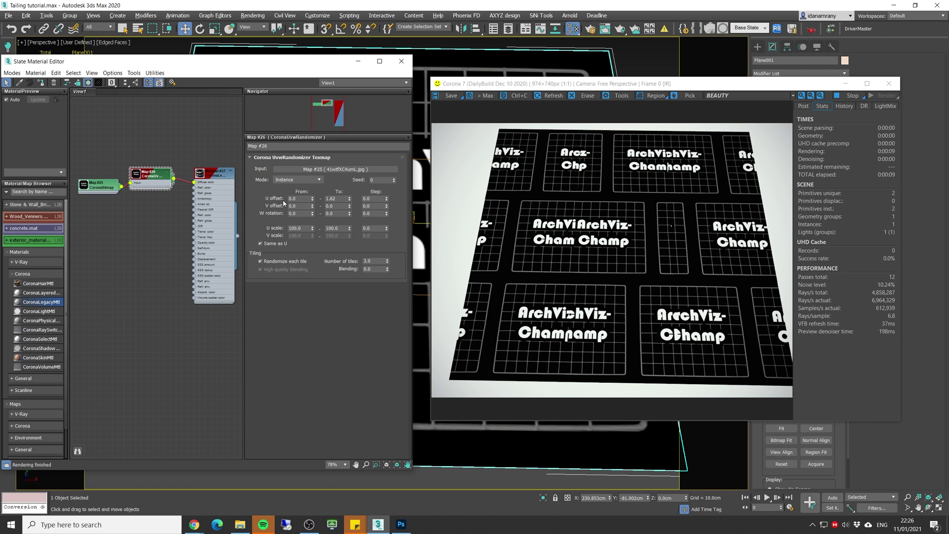
Set the maximum V offset to 0.84 and the maximum W rotation to 360°.
{"action": "left_click_drag", "start_coordinate": [351, 207], "coordinate": [344, 172]}
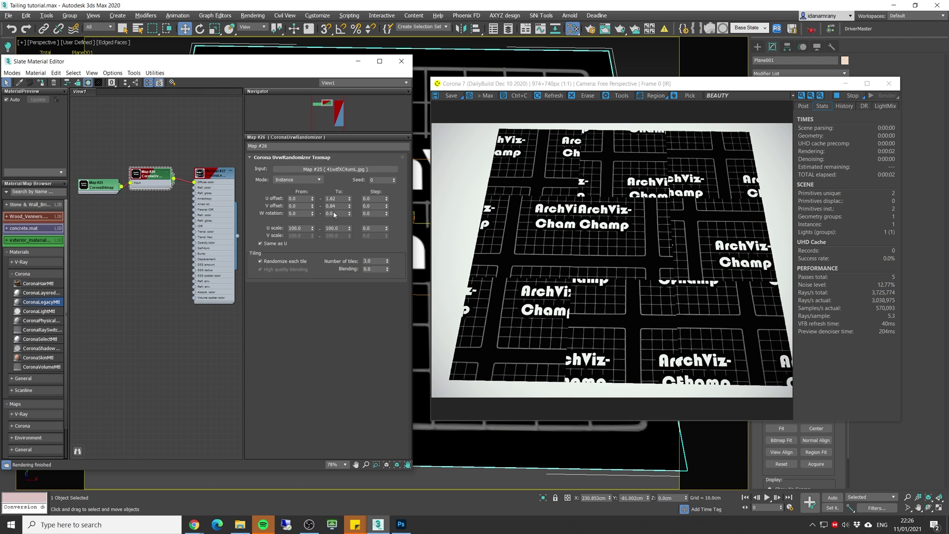
{"action": "left_click_drag", "start_coordinate": [350, 213], "coordinate": [363, 38]}
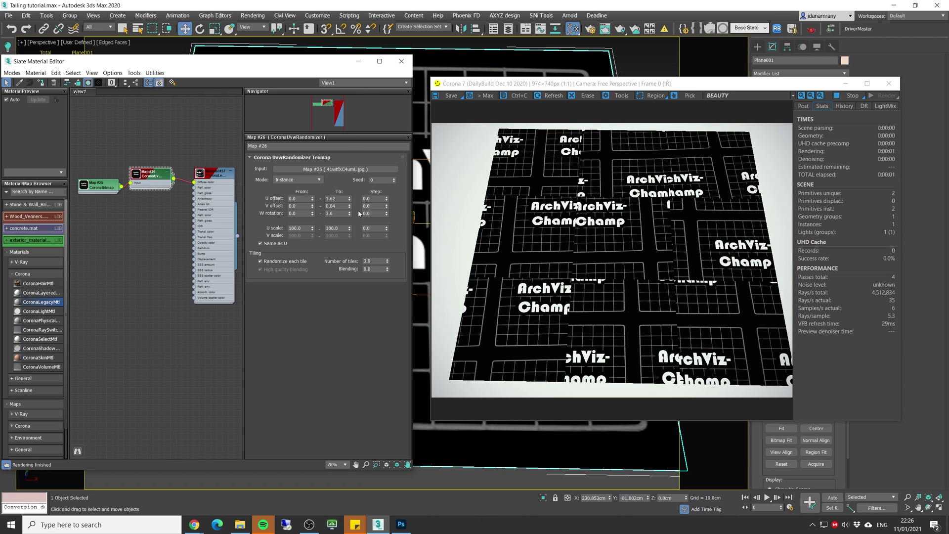
{"action": "mouse_move", "coordinate": [349, 213]}
{"action": "left_mouse_down"}
{"action": "mouse_move", "coordinate": [350, 178]}
{"action": "mouse_move", "coordinate": [349, 237]}
{"action": "mouse_move", "coordinate": [363, 99]}
{"action": "mouse_move", "coordinate": [342, 213]}
{"action": "left_mouse_up"}
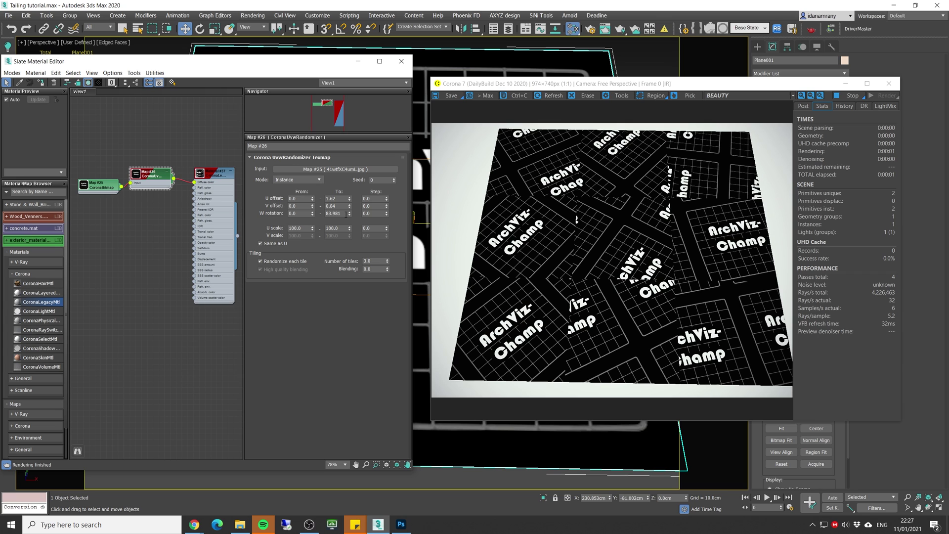
{"action": "double_click", "coordinate": [343, 214]}
{"action": "type", "text": "360"}
{"action": "key", "text": "Return"}
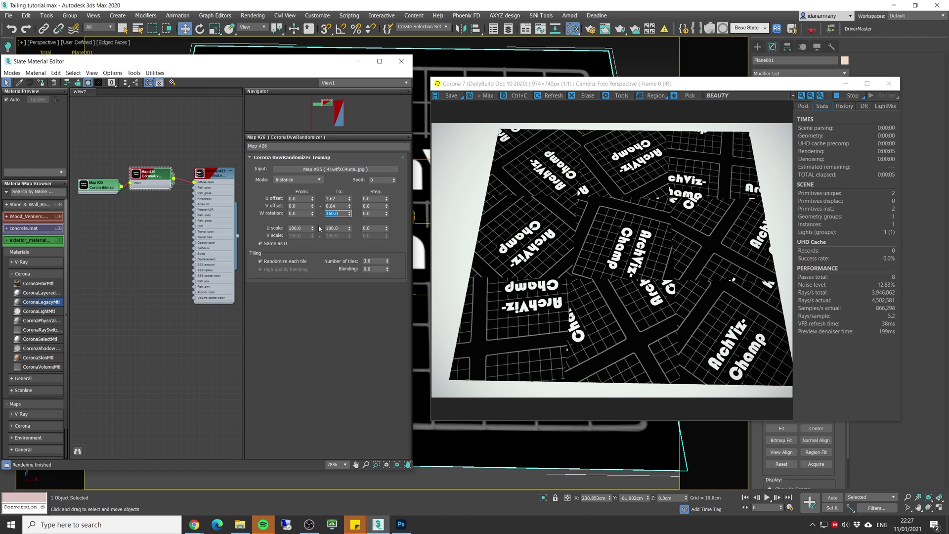
Lower the maximum U scale to 53.843, set blending to 0.16, and raise tiles to 7.95.
{"action": "mouse_move", "coordinate": [349, 229]}
{"action": "left_mouse_down"}
{"action": "mouse_move", "coordinate": [349, 242]}
{"action": "mouse_move", "coordinate": [338, 227]}
{"action": "mouse_move", "coordinate": [351, 233]}
{"action": "left_mouse_up"}
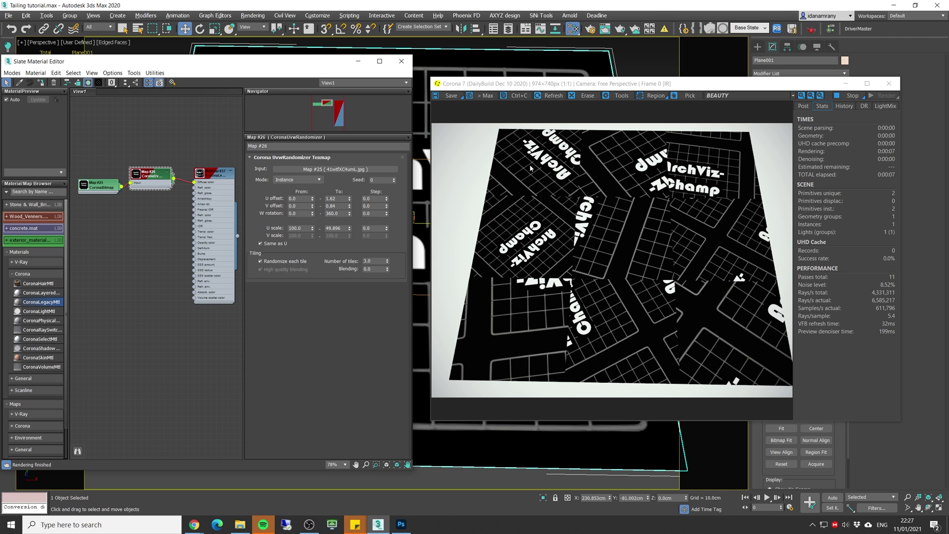
{"action": "left_click_drag", "start_coordinate": [349, 229], "coordinate": [350, 230]}
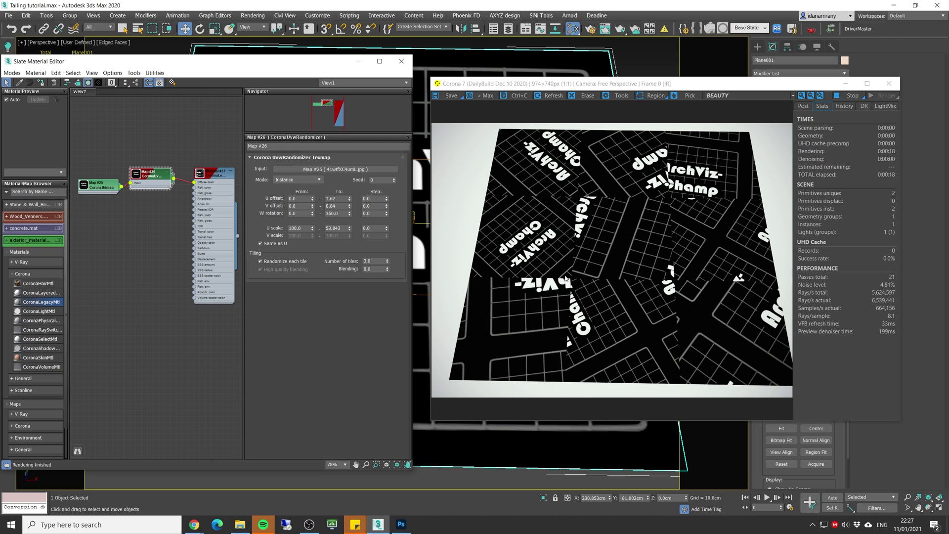
{"action": "left_click_drag", "start_coordinate": [390, 271], "coordinate": [391, 266]}
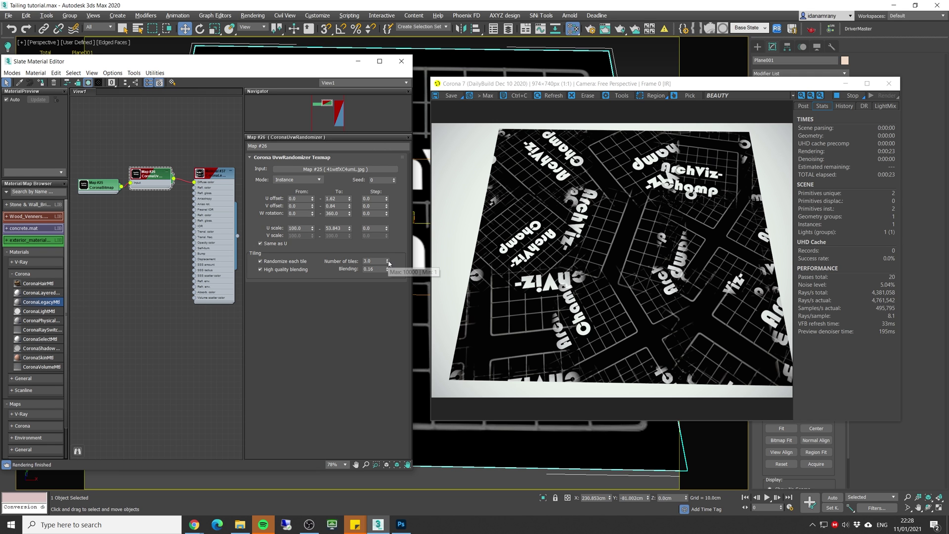
{"action": "left_click_drag", "start_coordinate": [387, 260], "coordinate": [390, 208]}
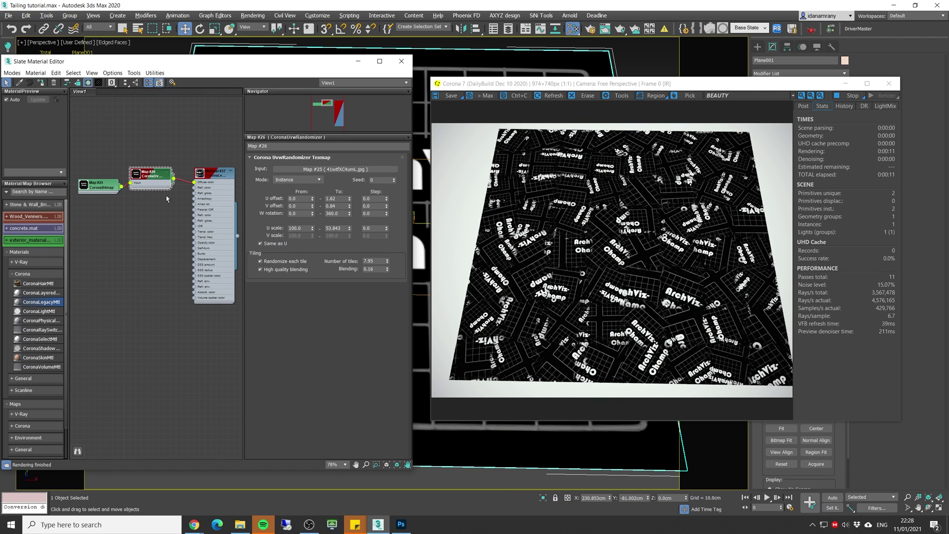
{"action": "double_click", "coordinate": [97, 188]}
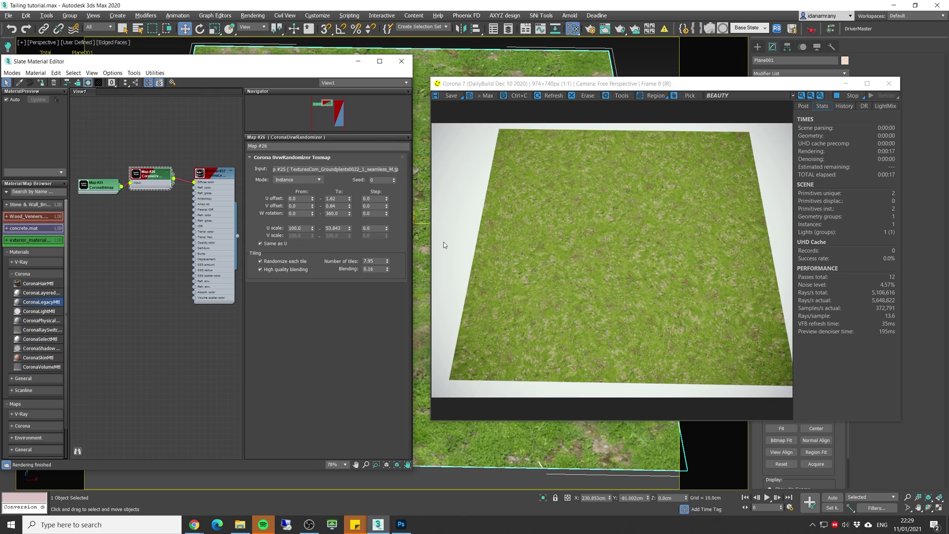
{"action": "middle_click_drag", "start_coordinate": [446, 245], "coordinate": [448, 242], "text": "alt"}
{"action": "scroll", "coordinate": [446, 242], "scroll_direction": "up", "scroll_amount": 1}
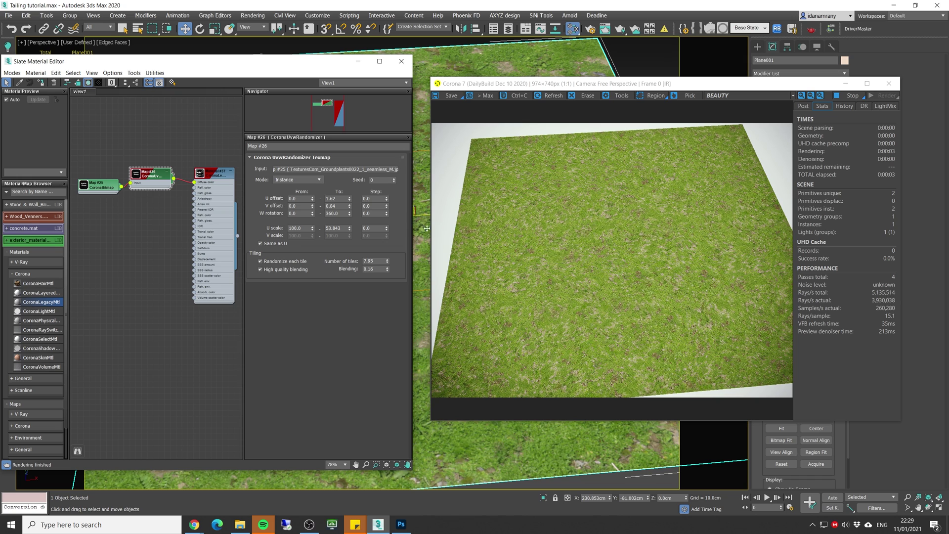
{"action": "left_click", "coordinate": [289, 261]}
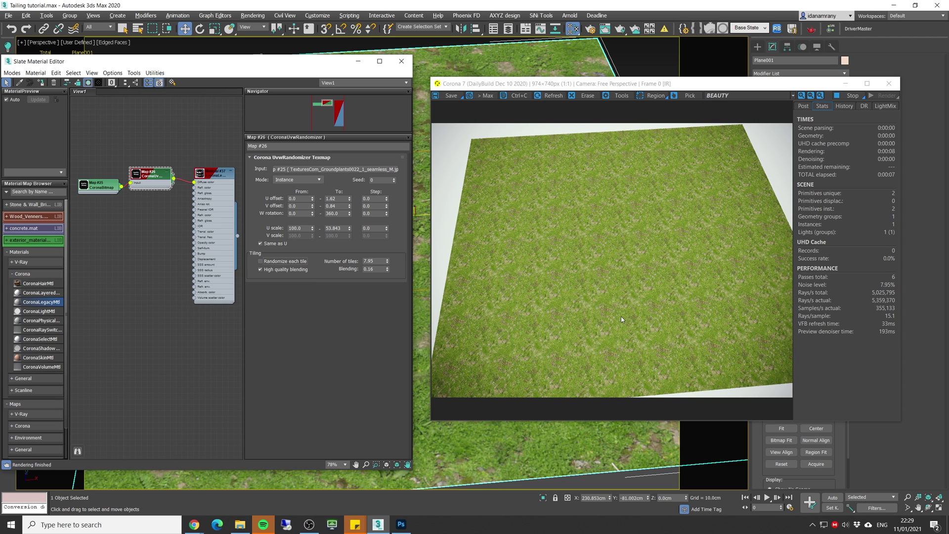
{"action": "left_click", "coordinate": [260, 261]}
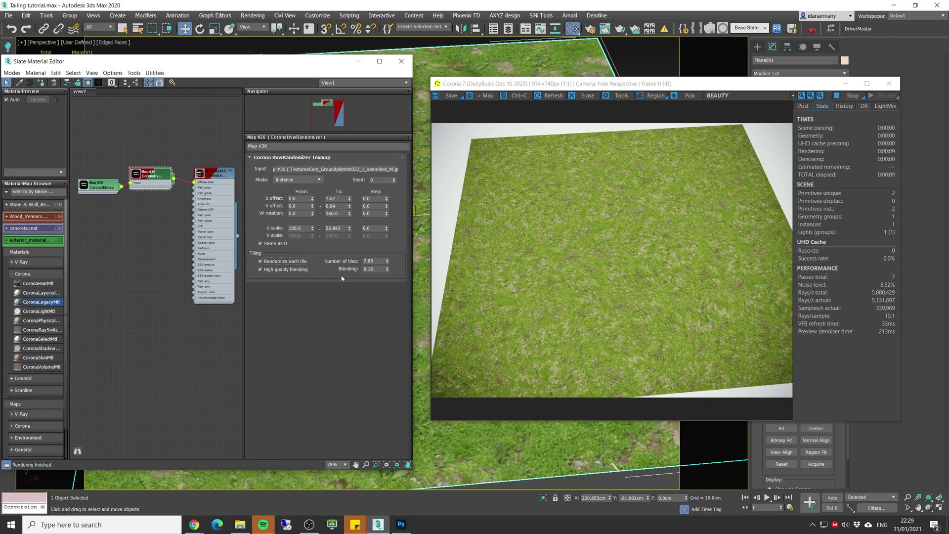
Zoom in on the view and nudge the Map #26 randomizer node in the graph.
{"action": "scroll", "coordinate": [343, 274], "scroll_direction": "up", "scroll_amount": 8}
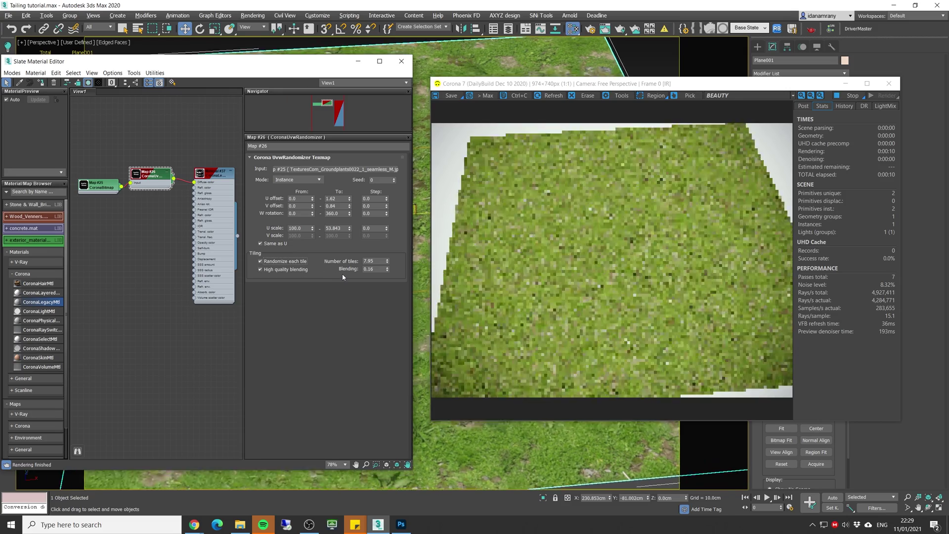
{"action": "scroll", "coordinate": [343, 276], "scroll_direction": "up", "scroll_amount": 5}
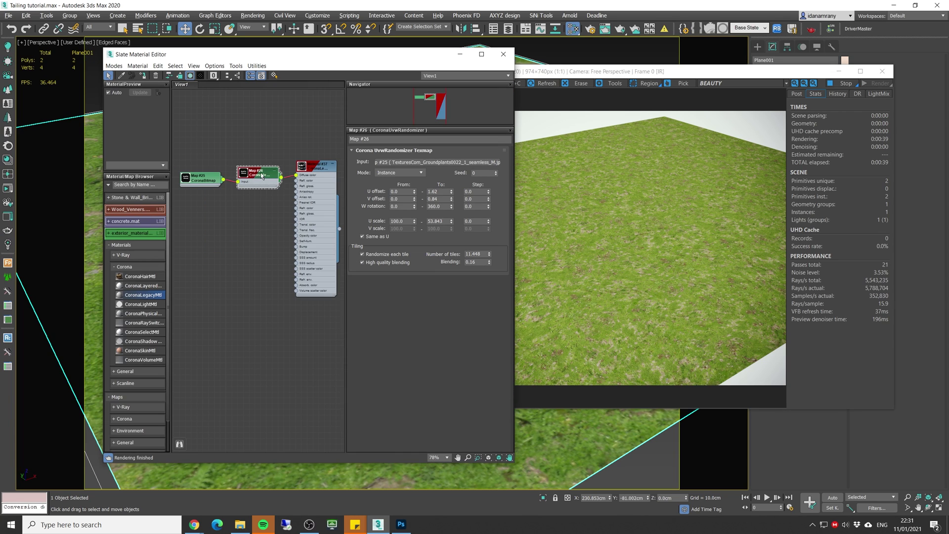
{"action": "left_click_drag", "start_coordinate": [257, 175], "coordinate": [256, 175]}
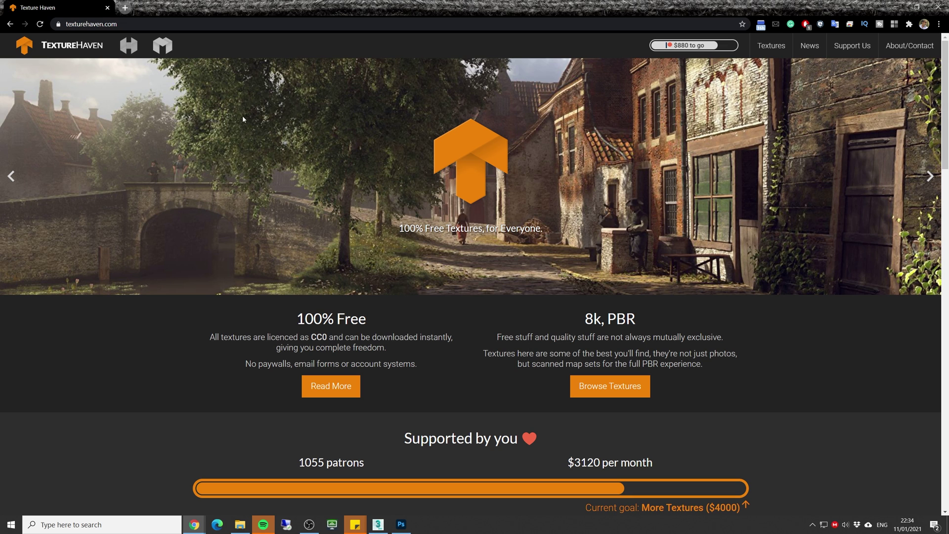
Download the 2k JPG diffuse map of large_floor_tiles_02 from Texture Haven's Floor textures.
{"action": "left_click", "coordinate": [637, 382]}
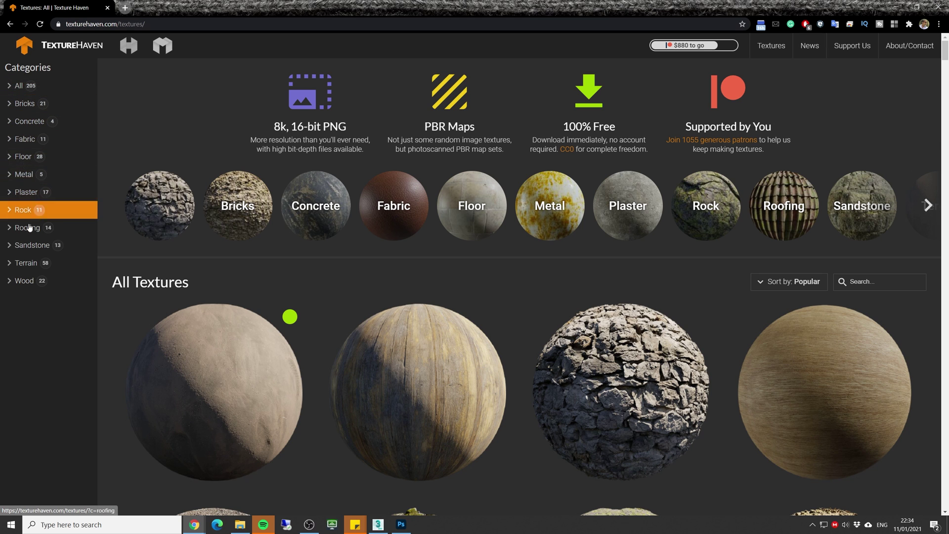
{"action": "left_click", "coordinate": [14, 157]}
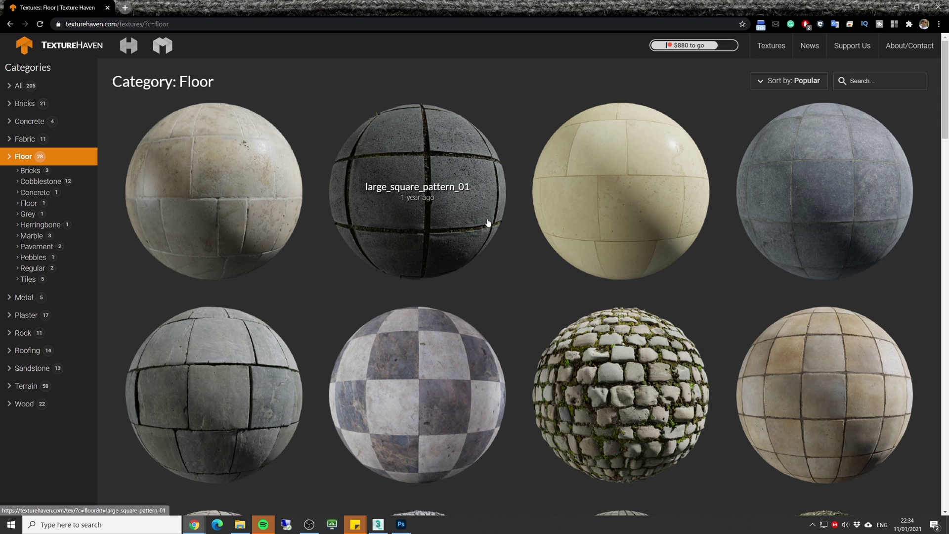
{"action": "left_click", "coordinate": [842, 183]}
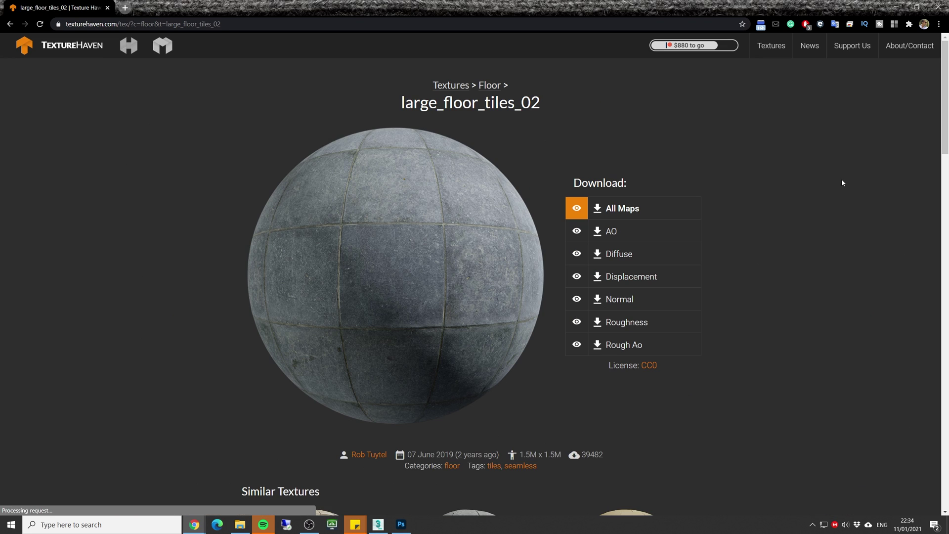
{"action": "left_click", "coordinate": [618, 253]}
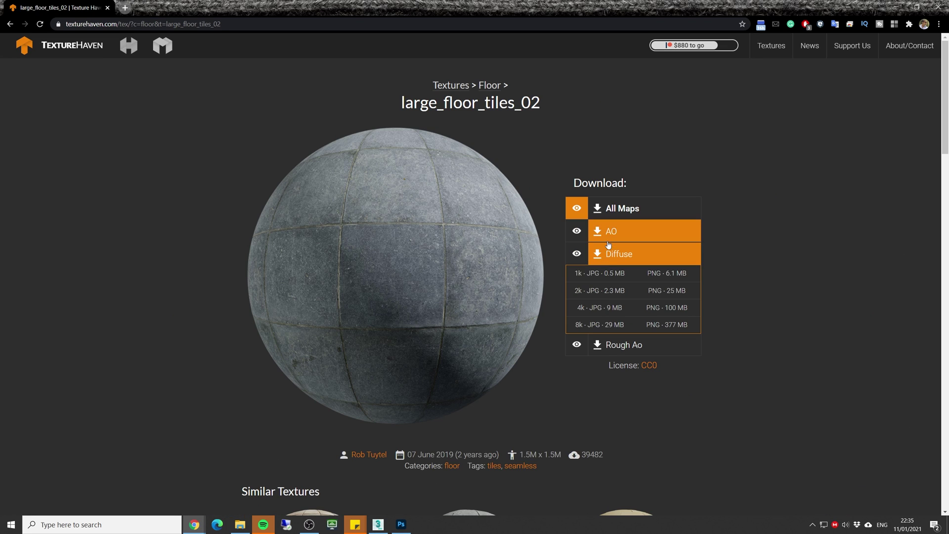
{"action": "left_click", "coordinate": [603, 296]}
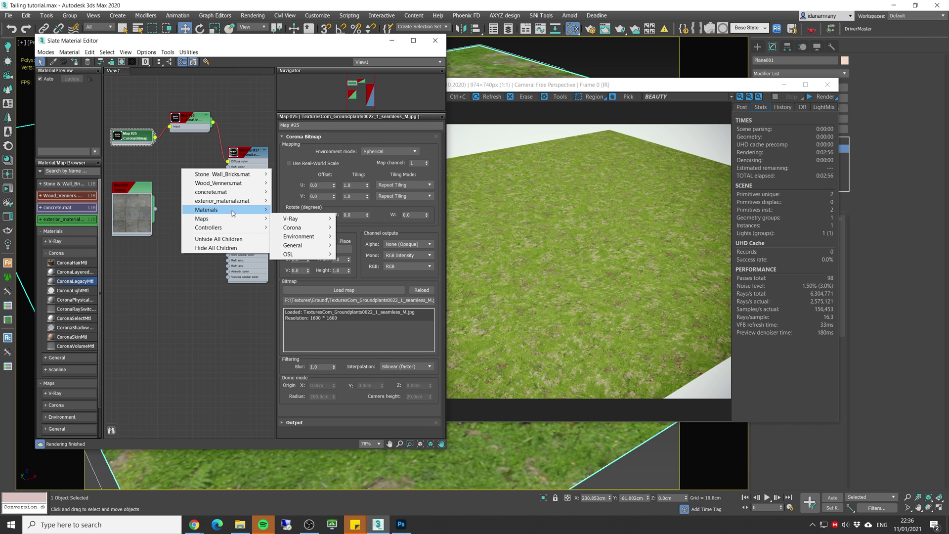
Route the stone bitmap through a new CoronaUvwRandomizer into Diffuse and size the plane 900 × 900 cm.
{"action": "mouse_move", "coordinate": [234, 213]}
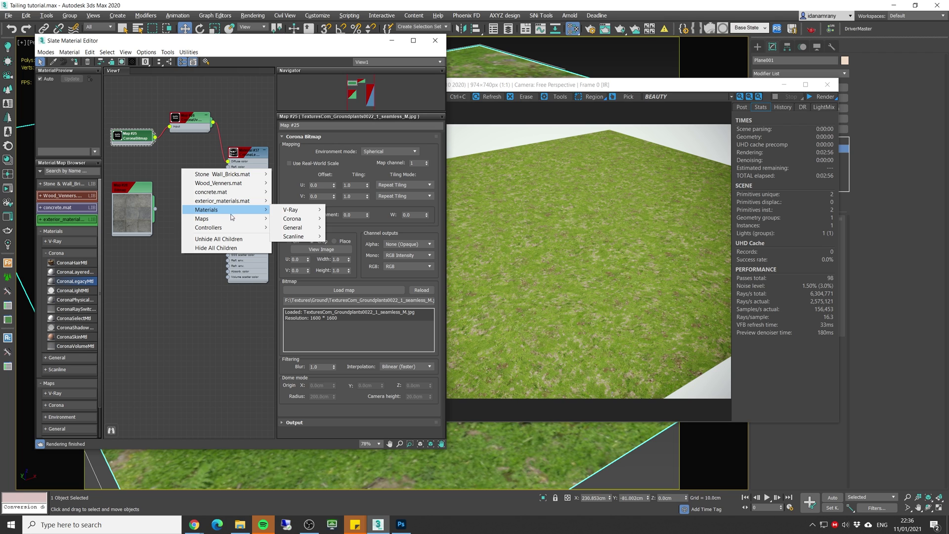
{"action": "mouse_move", "coordinate": [299, 231]}
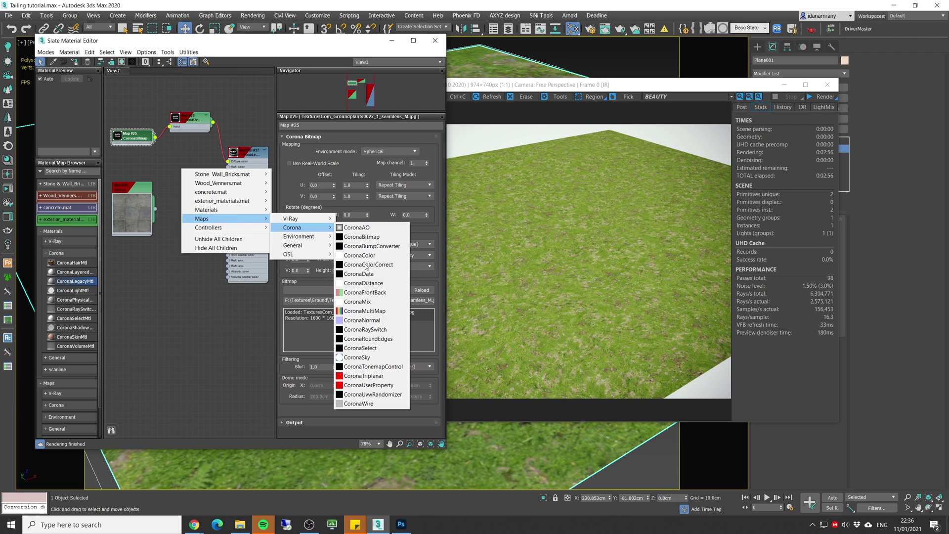
{"action": "left_click", "coordinate": [388, 394]}
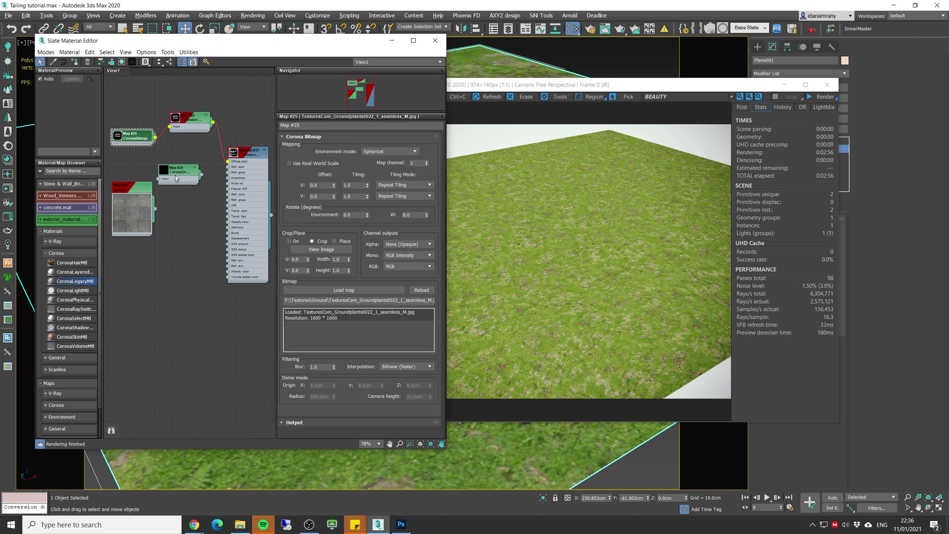
{"action": "left_click_drag", "start_coordinate": [175, 174], "coordinate": [165, 178]}
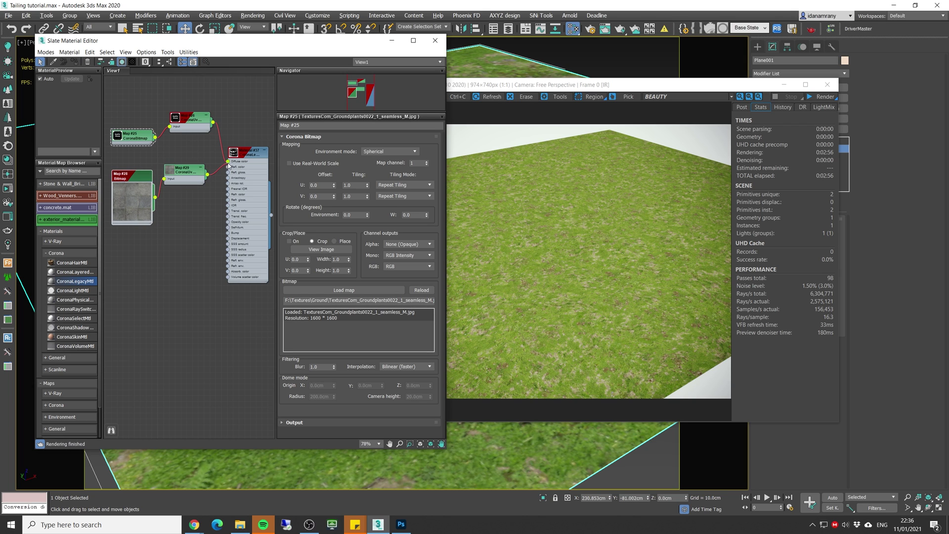
{"action": "left_click_drag", "start_coordinate": [228, 166], "coordinate": [228, 161]}
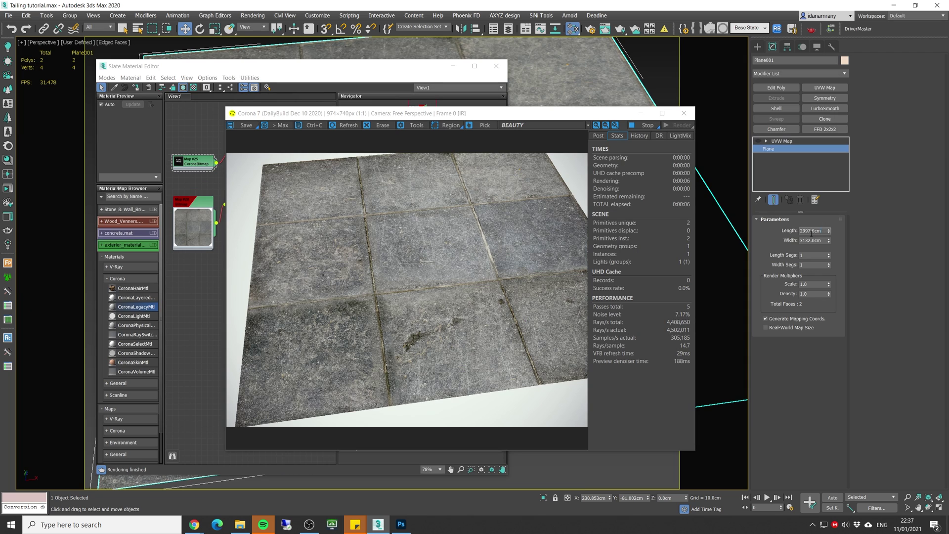
{"action": "type", "text": "900"}
{"action": "left_click_drag", "start_coordinate": [827, 242], "coordinate": [828, 257]}
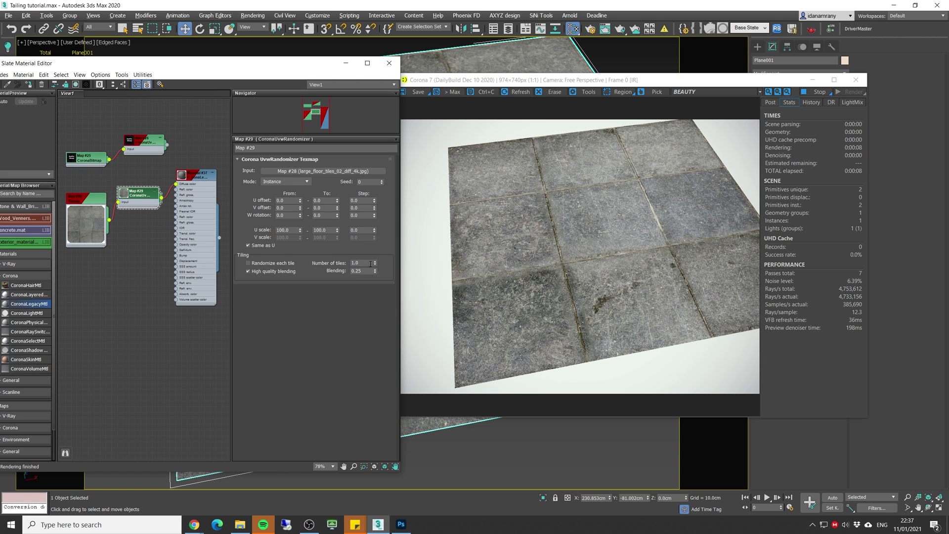
Set the stone randomizer to 3.0 tiles with Randomize each tile on and blending 0.0.
{"action": "left_click_drag", "start_coordinate": [375, 263], "coordinate": [373, 200]}
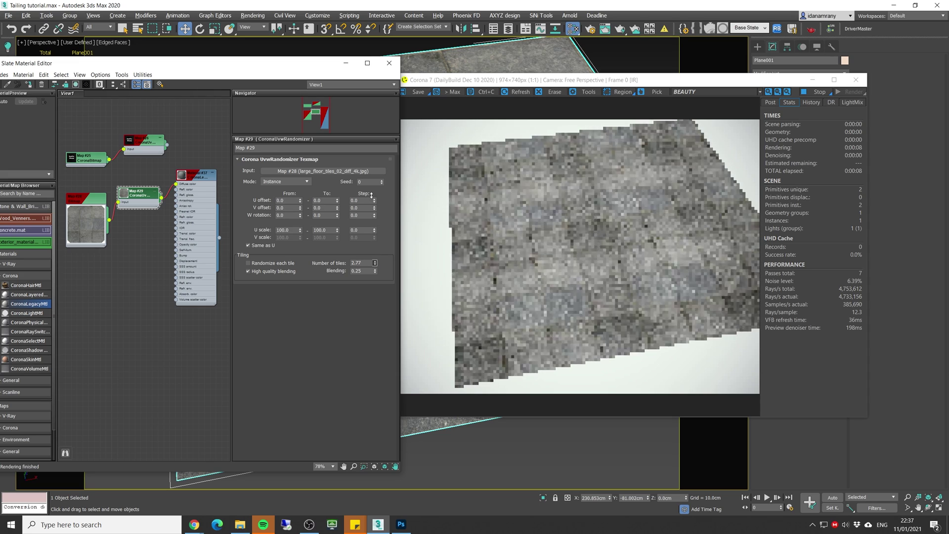
{"action": "left_click", "coordinate": [267, 264]}
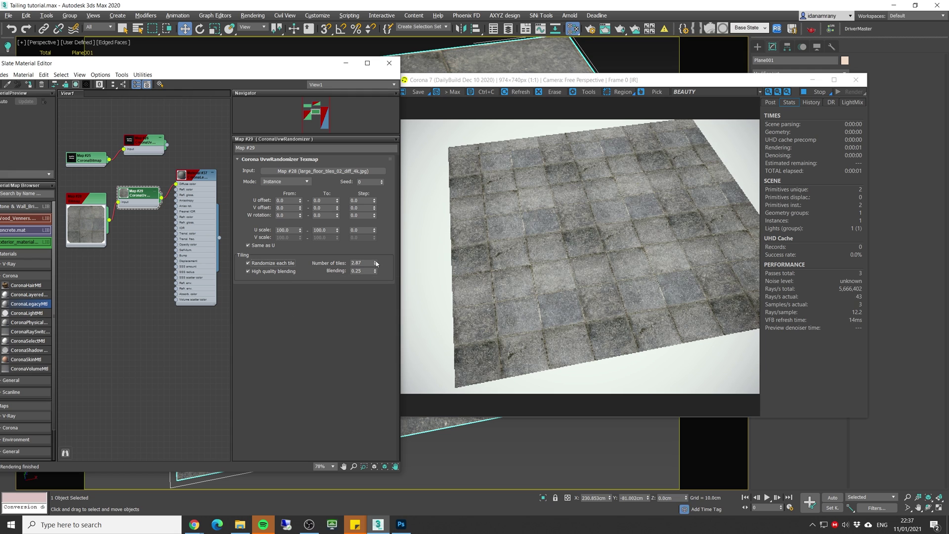
{"action": "left_click_drag", "start_coordinate": [375, 264], "coordinate": [377, 258]}
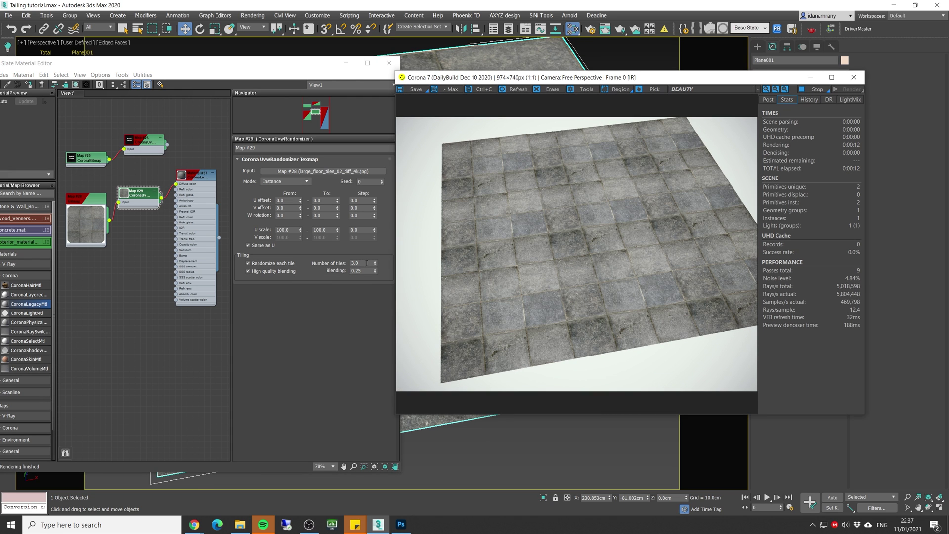
{"action": "left_click_drag", "start_coordinate": [375, 271], "coordinate": [377, 285]}
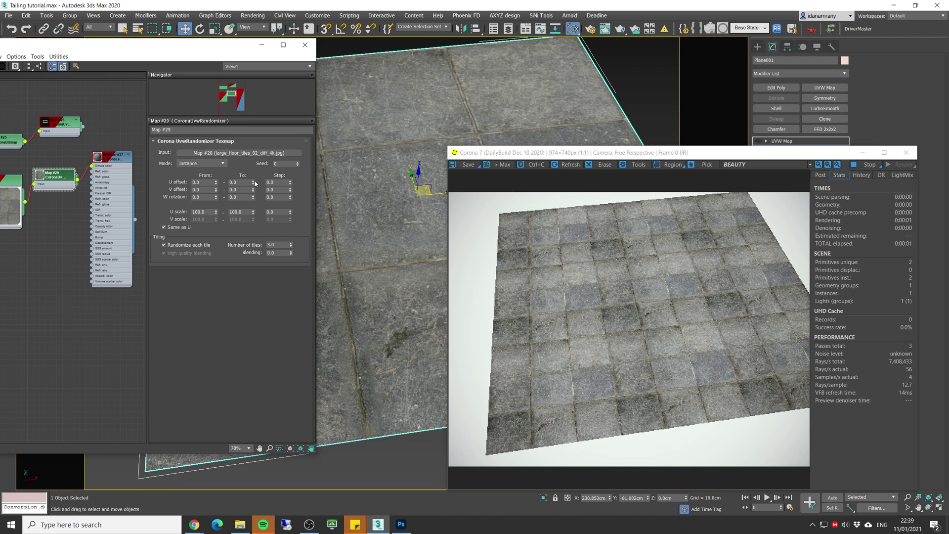
Try a random U offset range and pan across the tiled plane to check it.
{"action": "left_click_drag", "start_coordinate": [254, 180], "coordinate": [251, 121]}
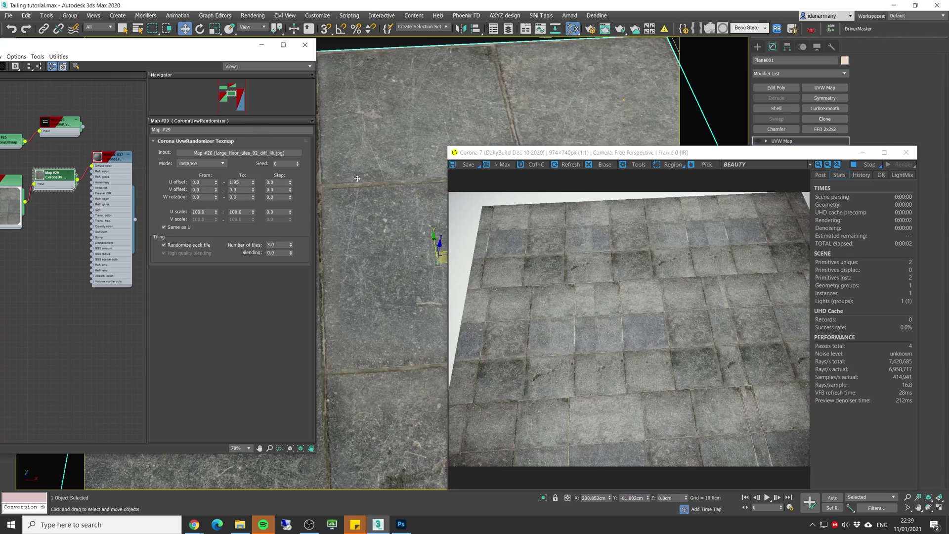
{"action": "scroll", "coordinate": [403, 204], "scroll_direction": "up", "scroll_amount": 5}
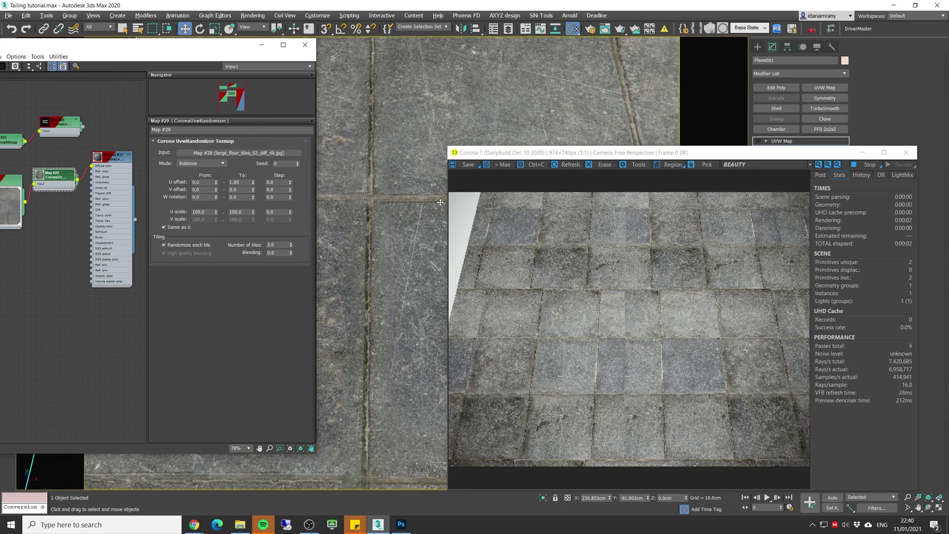
{"action": "middle_click_drag", "start_coordinate": [642, 284], "coordinate": [572, 289]}
{"action": "scroll", "coordinate": [572, 289], "scroll_direction": "down", "scroll_amount": 3}
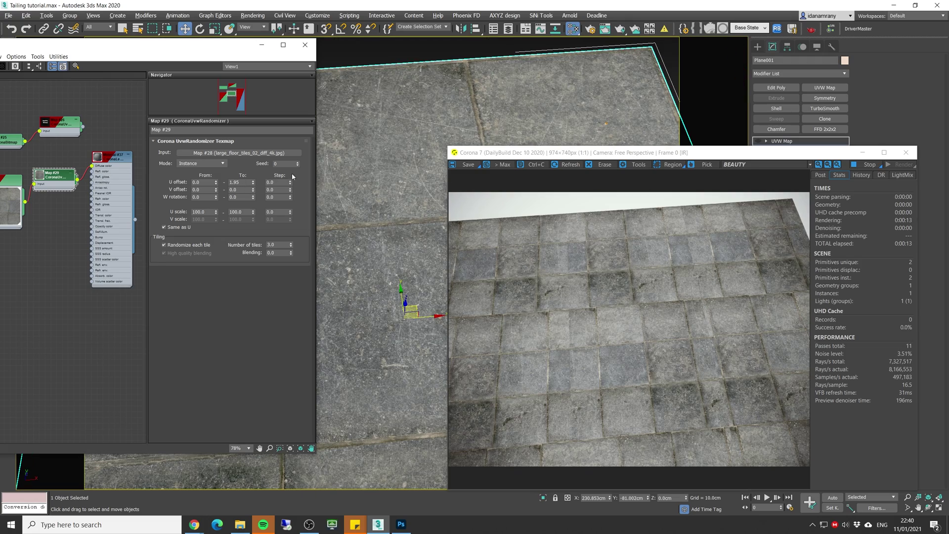
{"action": "scroll", "coordinate": [280, 184], "scroll_direction": "down", "scroll_amount": 1}
Set Number of tiles to 1.0 and reset the maximum U offset to 0.0.
{"action": "left_click_drag", "start_coordinate": [282, 245], "coordinate": [242, 244]}
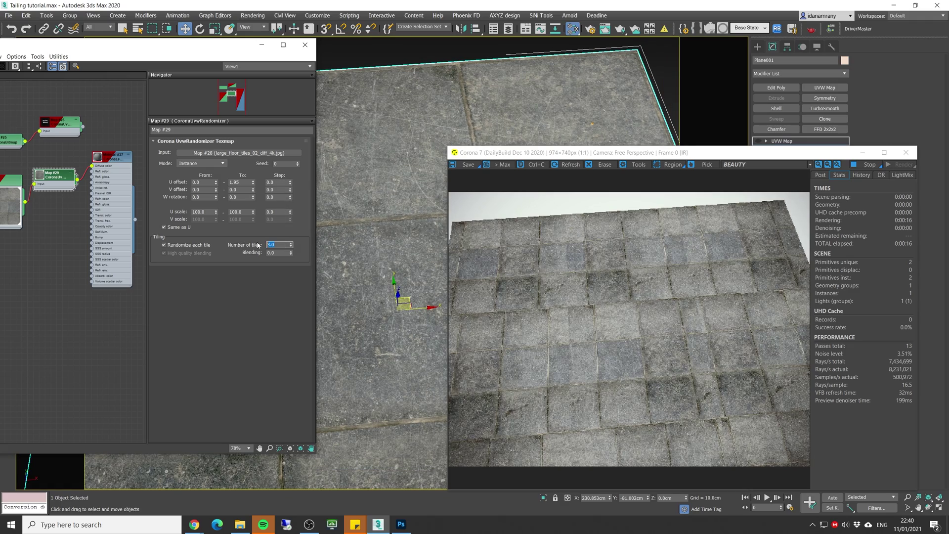
{"action": "type", "text": "1"}
{"action": "key", "text": "Return"}
{"action": "scroll", "coordinate": [280, 231], "scroll_direction": "down", "scroll_amount": 1}
{"action": "right_click", "coordinate": [253, 183]}
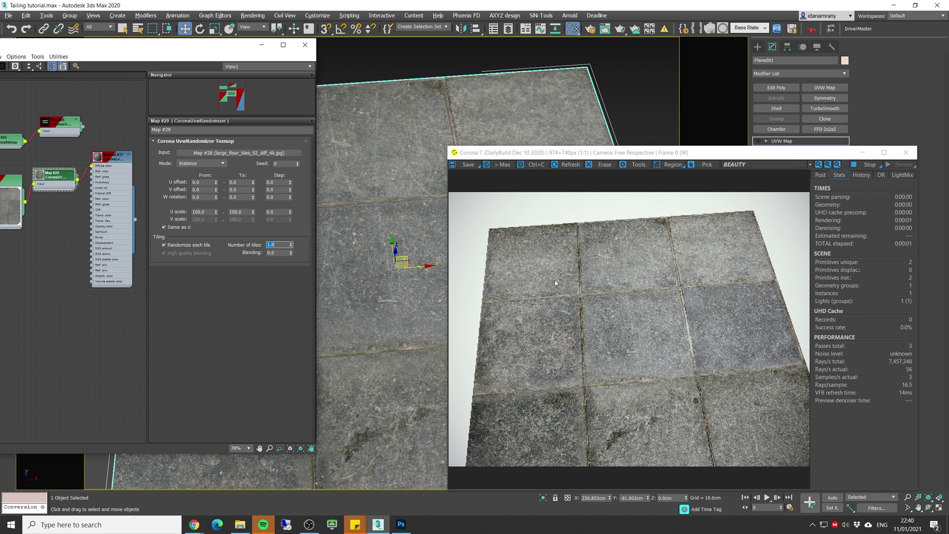
{"action": "left_click", "coordinate": [266, 173]}
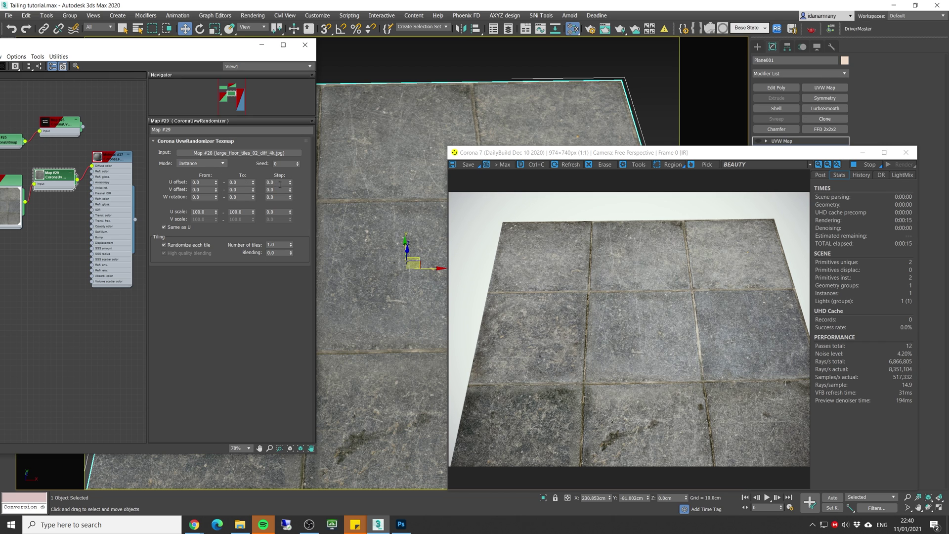
Set the U offset Step to 0.5.
{"action": "double_click", "coordinate": [280, 183]}
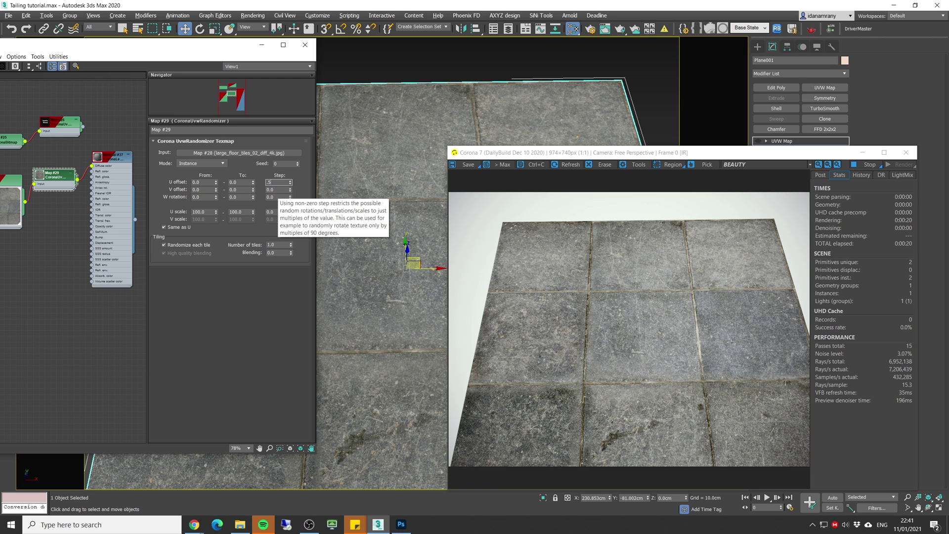
{"action": "type", "text": ".5"}
{"action": "key", "text": "Return"}
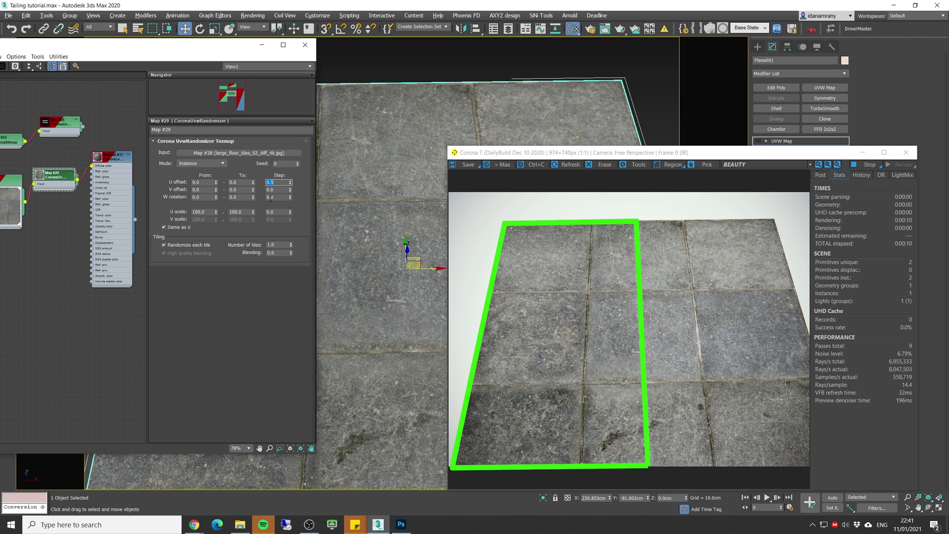
Raise the maximum U offset through 0.16, 0.45 and 0.71 while watching tile columns shift.
{"action": "left_click_drag", "start_coordinate": [253, 183], "coordinate": [254, 175]}
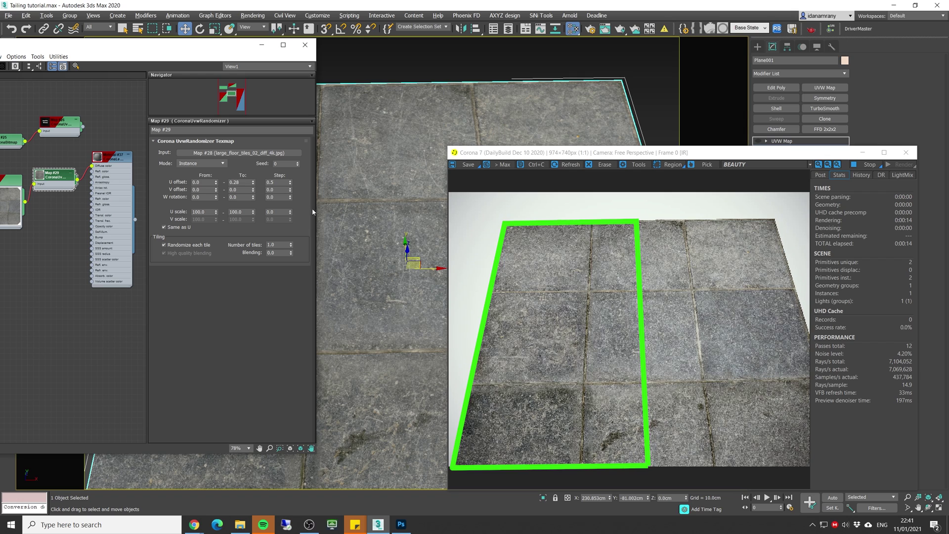
{"action": "left_click_drag", "start_coordinate": [255, 184], "coordinate": [253, 180]}
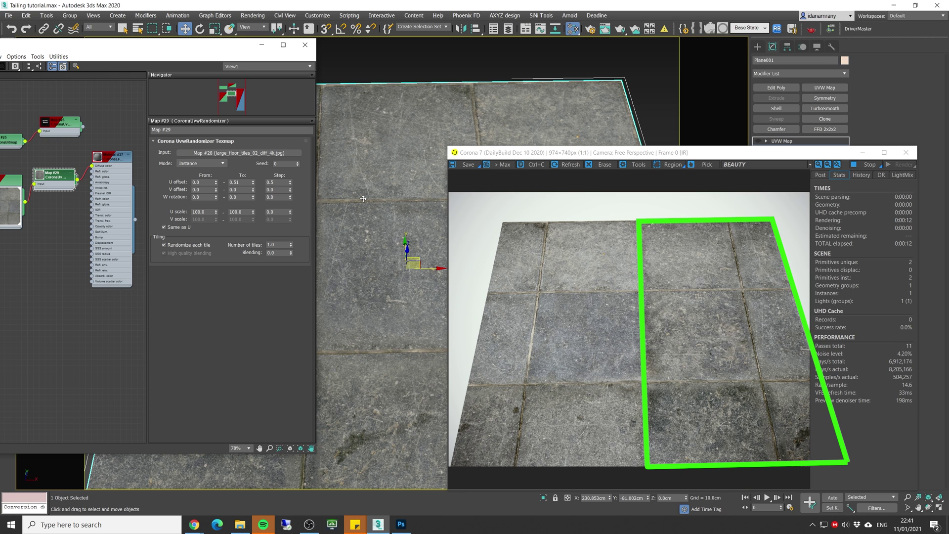
{"action": "left_click_drag", "start_coordinate": [253, 181], "coordinate": [250, 163]}
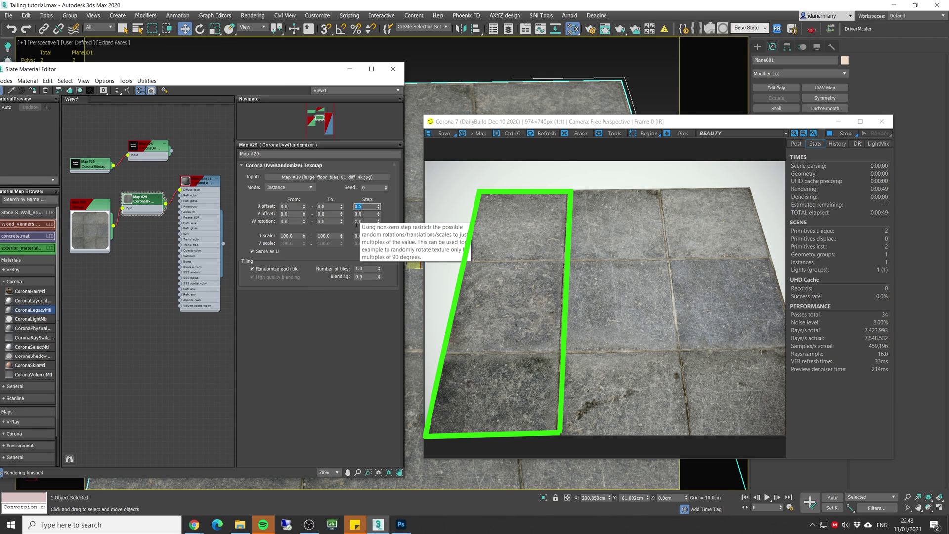
Set U and V offset Step to 0.33 with the offset range reaching 1.0.
{"action": "type", "text": ".33"}
{"action": "key", "text": "Return"}
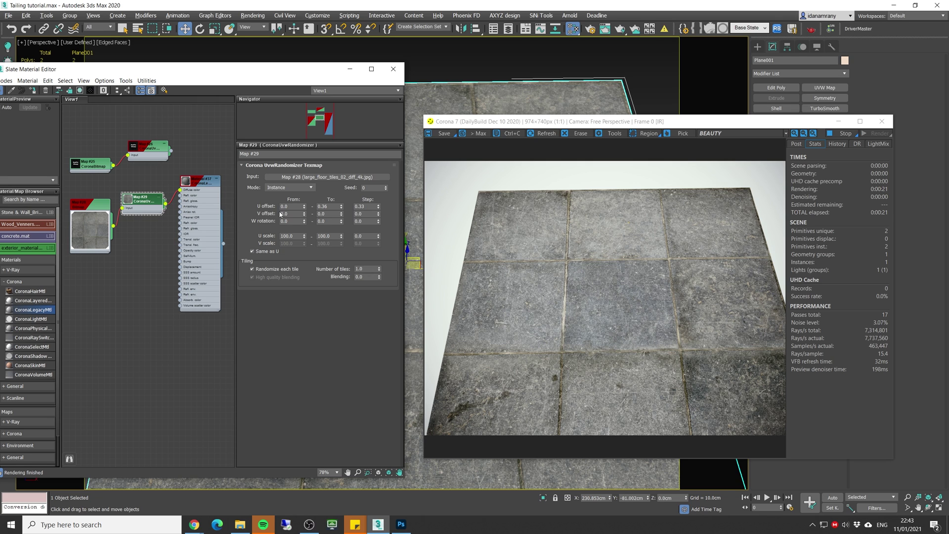
{"action": "left_click", "coordinate": [366, 214]}
{"action": "type", "text": ".33"}
{"action": "left_click_drag", "start_coordinate": [341, 206], "coordinate": [341, 191]}
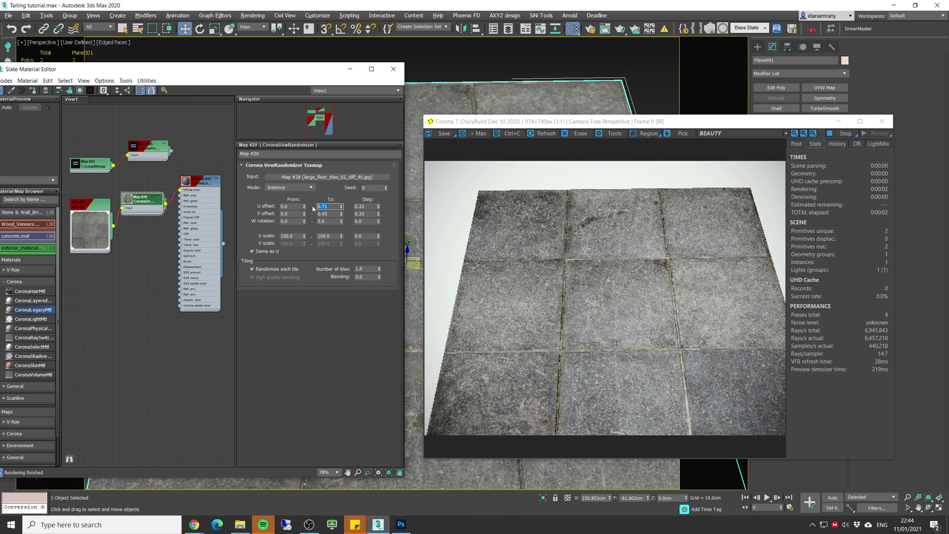
{"action": "type", "text": "1"}
{"action": "left_click", "coordinate": [330, 213]}
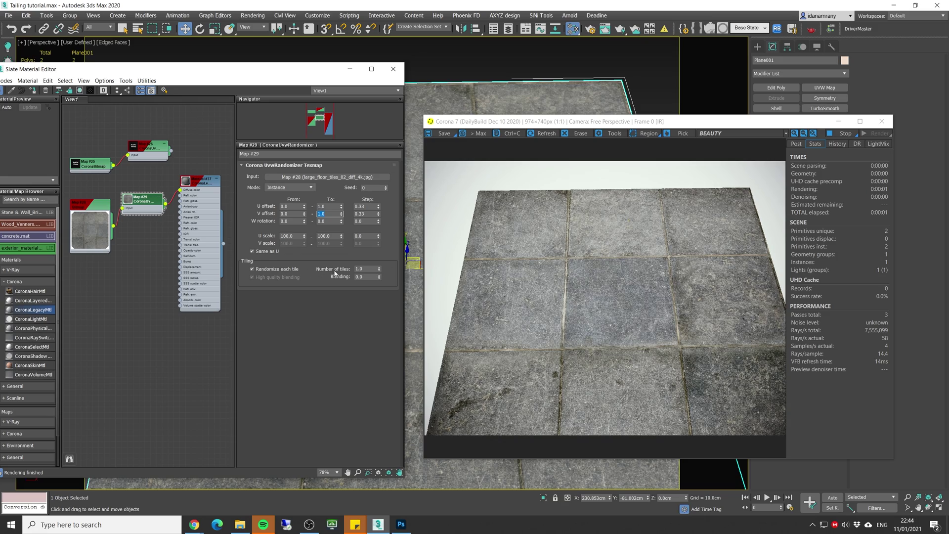
Set Number of tiles to 3 and toggle Randomize each tile off and back on to compare.
{"action": "left_click_drag", "start_coordinate": [379, 269], "coordinate": [364, 215]}
{"action": "double_click", "coordinate": [366, 268]}
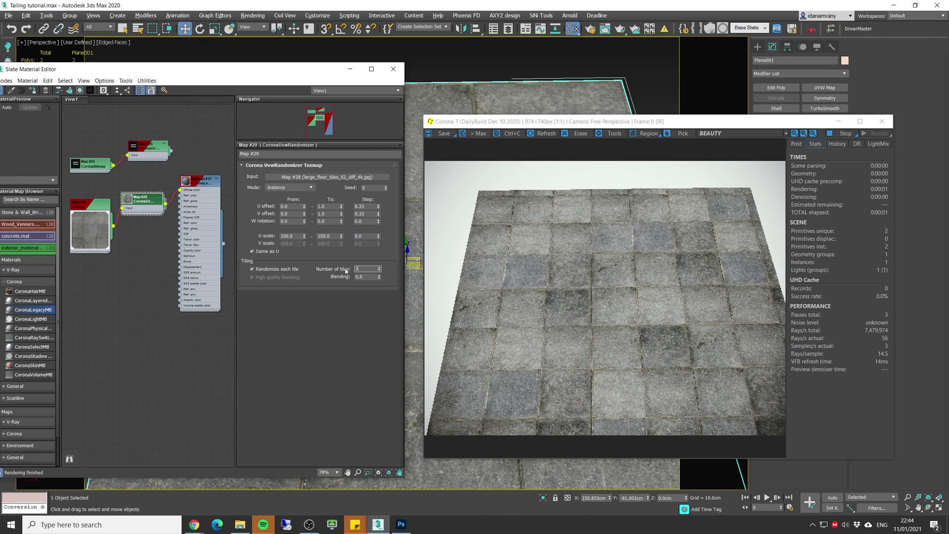
{"action": "type", "text": "3"}
{"action": "key", "text": "Return"}
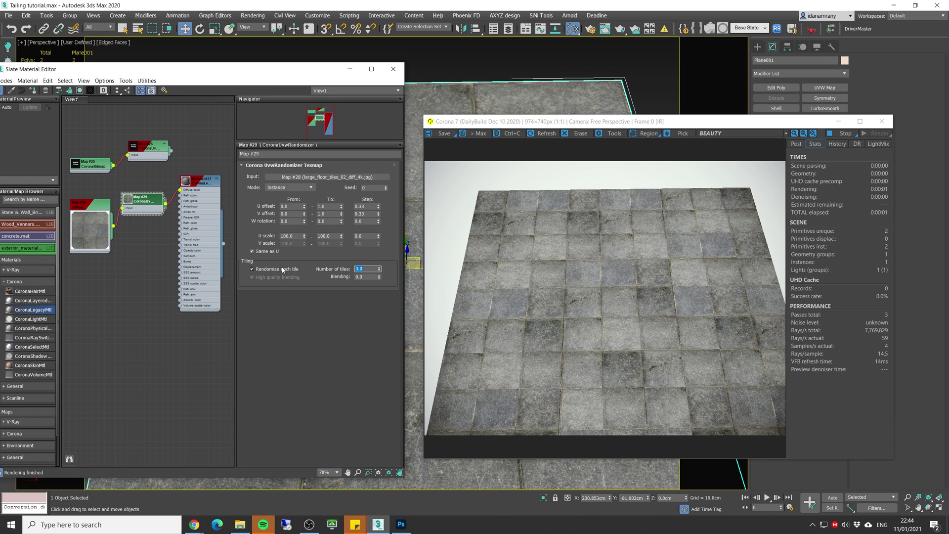
{"action": "left_click", "coordinate": [268, 269]}
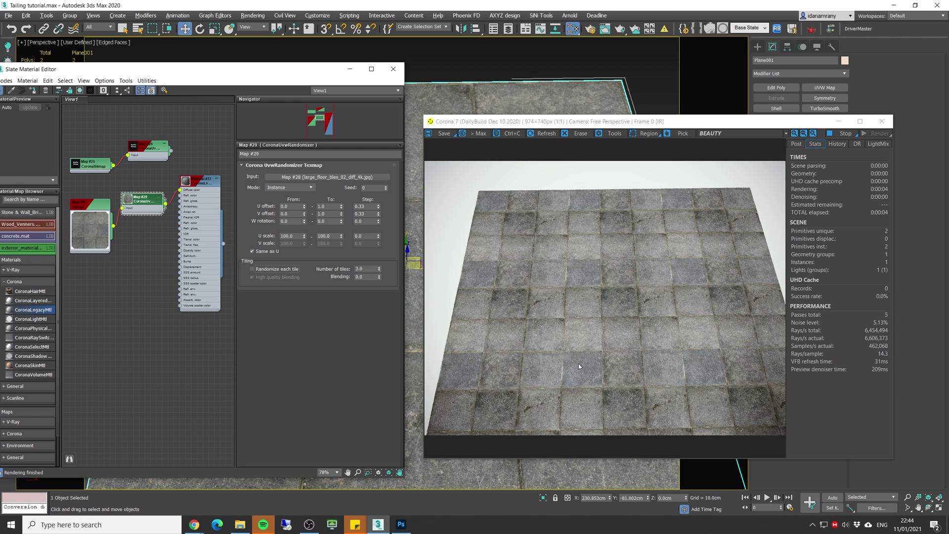
{"action": "left_click", "coordinate": [289, 270]}
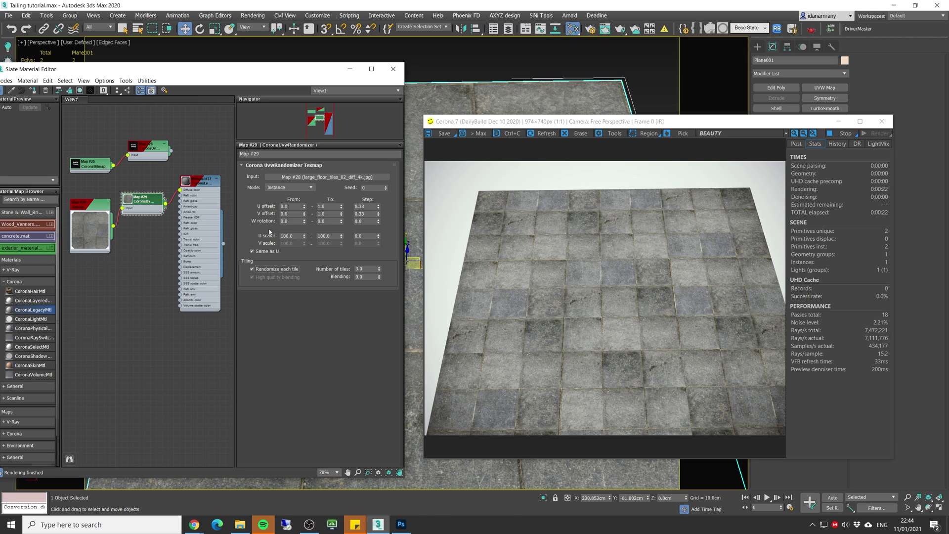
Randomize W rotation from 0 to 360 degrees in 90-degree steps.
{"action": "left_click_drag", "start_coordinate": [341, 221], "coordinate": [328, 169]}
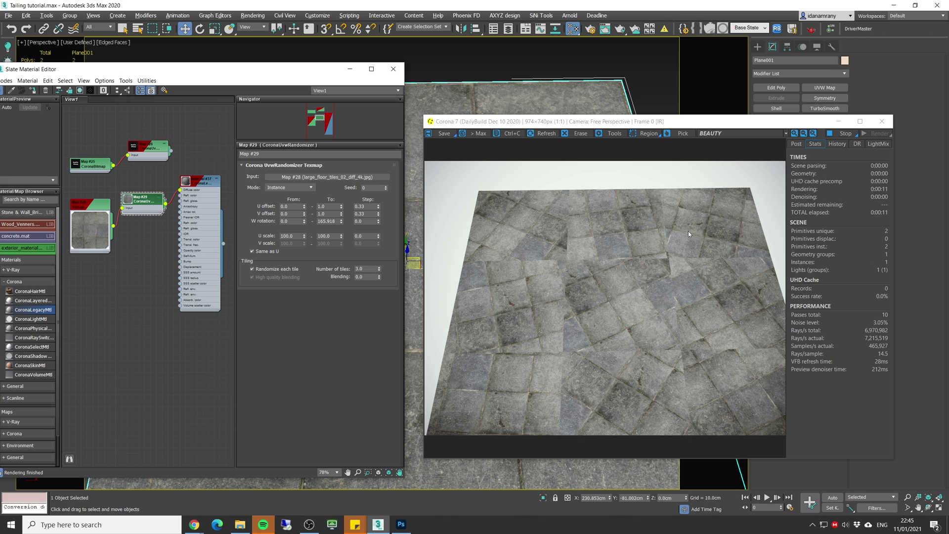
{"action": "left_click", "coordinate": [378, 222]}
{"action": "key", "text": "Return"}
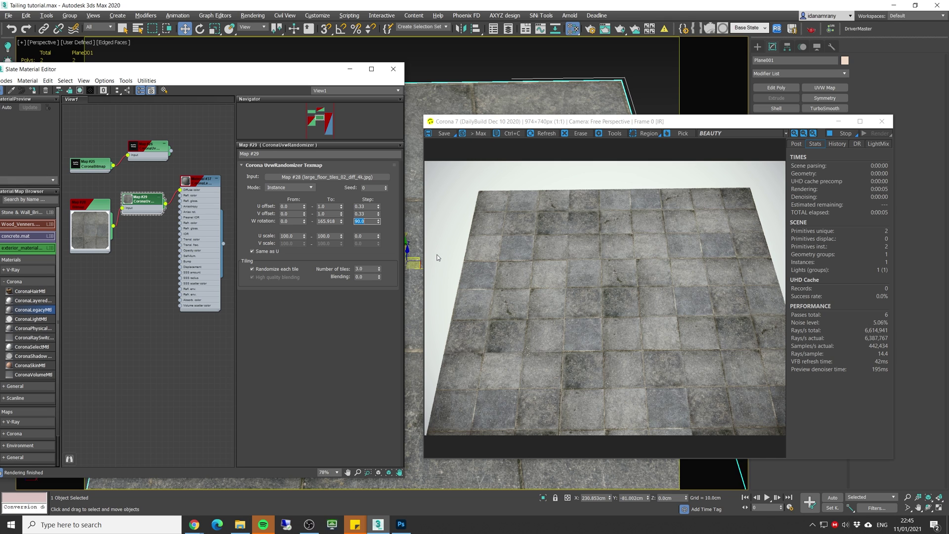
{"action": "double_click", "coordinate": [338, 222]}
{"action": "key", "text": "Return"}
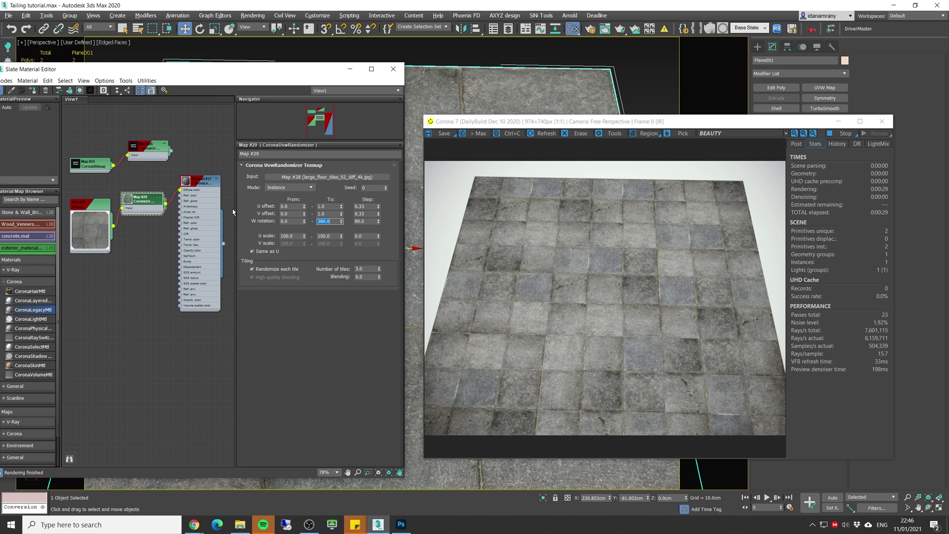
Try some tile blending, then reset Blending back to 0.0.
{"action": "mouse_move", "coordinate": [379, 278]}
{"action": "left_mouse_down"}
{"action": "mouse_move", "coordinate": [380, 268]}
{"action": "mouse_move", "coordinate": [386, 285]}
{"action": "left_mouse_up"}
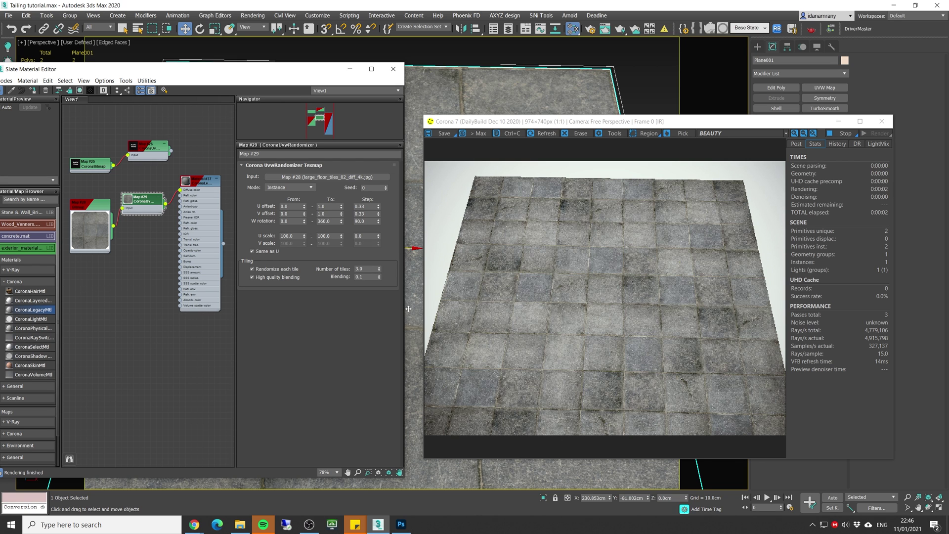
{"action": "right_click", "coordinate": [381, 280]}
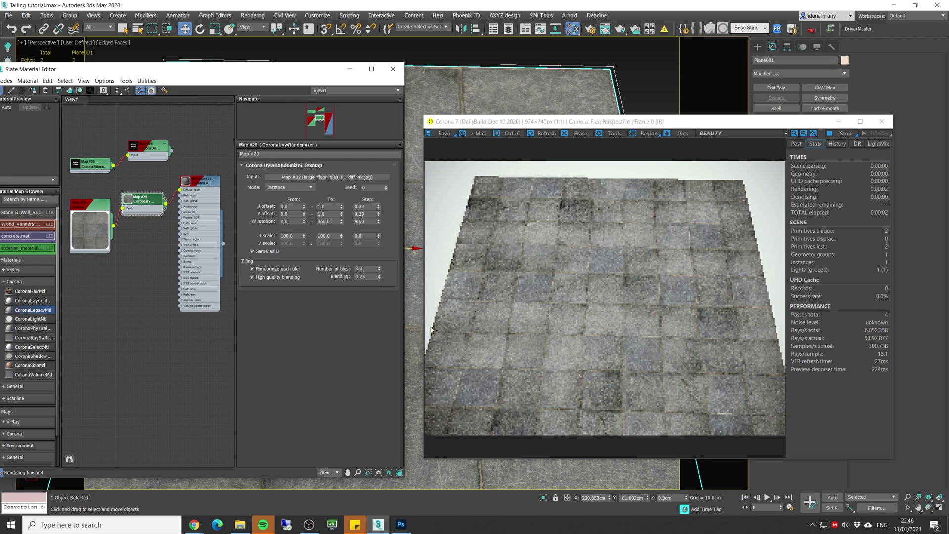
{"action": "scroll", "coordinate": [416, 262], "scroll_direction": "down", "scroll_amount": 3}
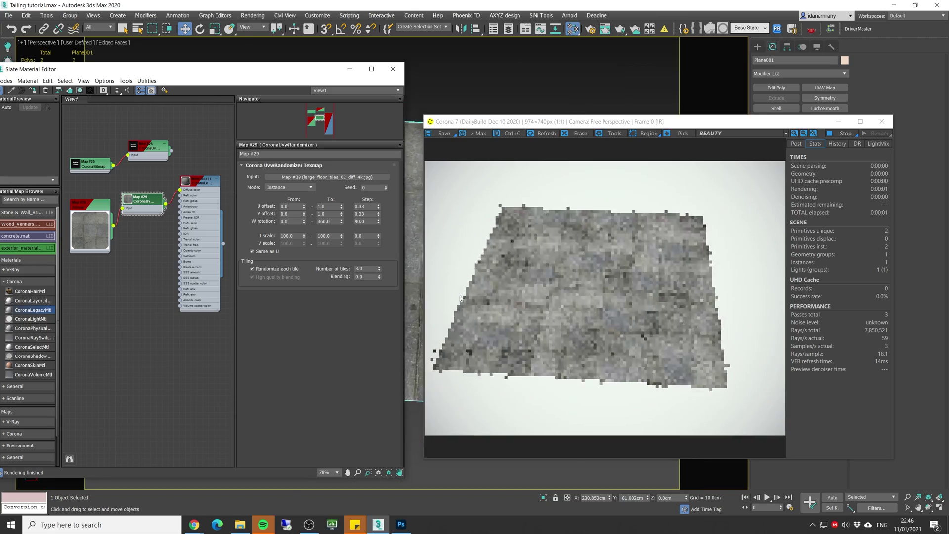
{"action": "scroll", "coordinate": [417, 260], "scroll_direction": "up", "scroll_amount": 6}
Raise Number of tiles to 8.61, zooming in to inspect the small tile detail.
{"action": "left_click_drag", "start_coordinate": [379, 268], "coordinate": [366, 197]}
{"action": "scroll", "coordinate": [382, 240], "scroll_direction": "down", "scroll_amount": 7}
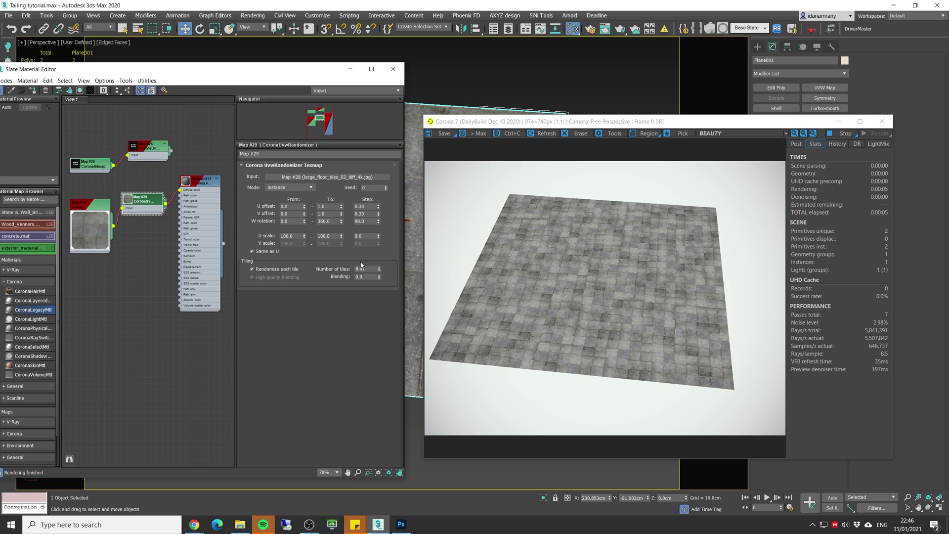
{"action": "scroll", "coordinate": [366, 262], "scroll_direction": "up", "scroll_amount": 10}
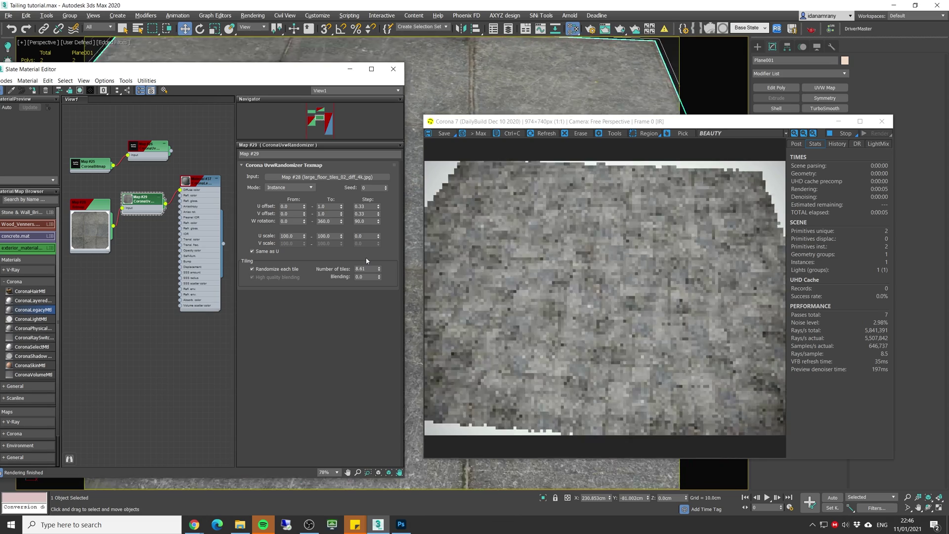
{"action": "key", "text": "bracketleft"}
{"action": "key", "text": "bracketleft"}
{"action": "key", "text": "bracketleft"}
{"action": "key", "text": "bracketleft"}
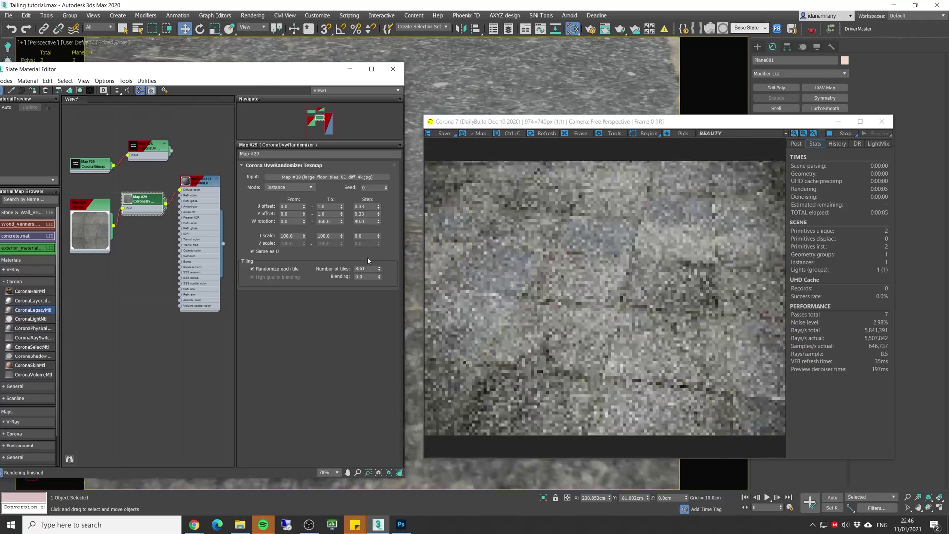
{"action": "key", "text": "bracketleft"}
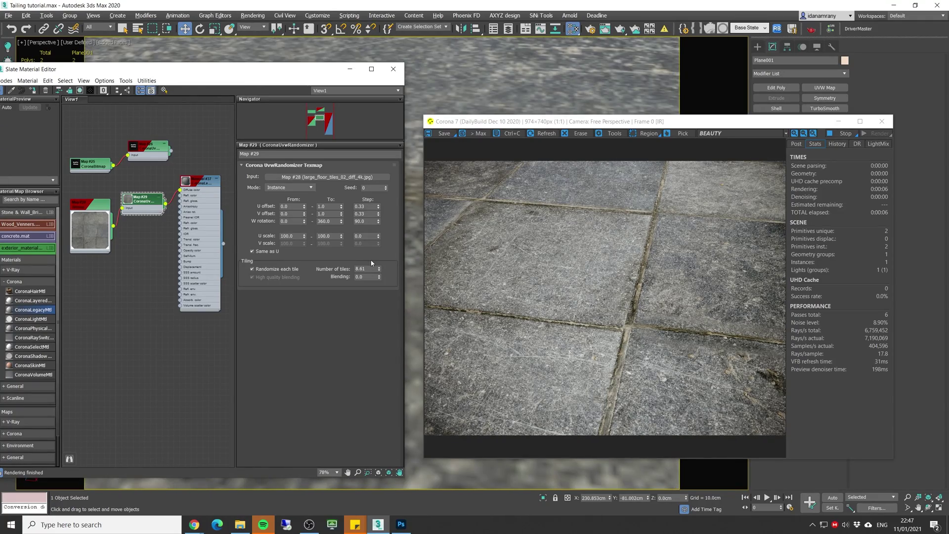
{"action": "scroll", "coordinate": [372, 263], "scroll_direction": "down", "scroll_amount": 10}
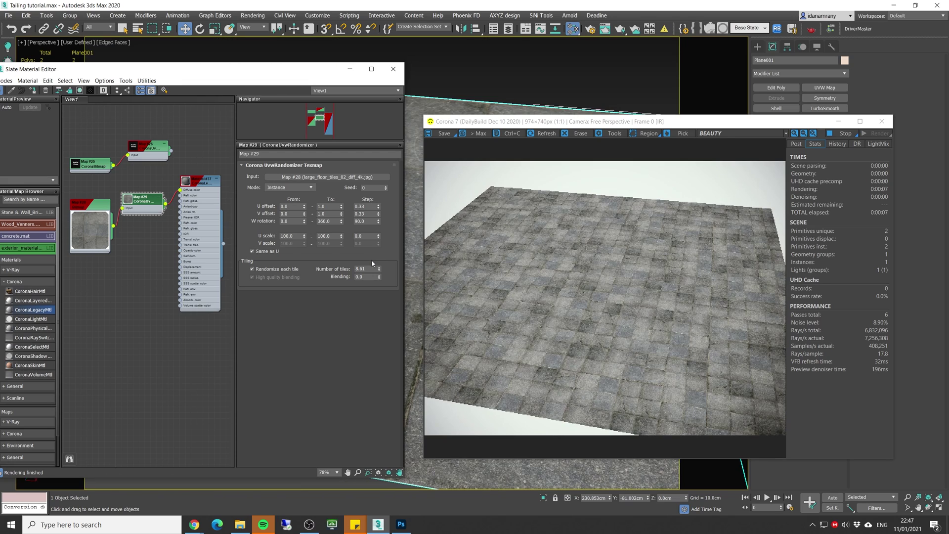
{"action": "double_click", "coordinate": [360, 268]}
{"action": "type", "text": "8.61"}
{"action": "key", "text": "Return"}
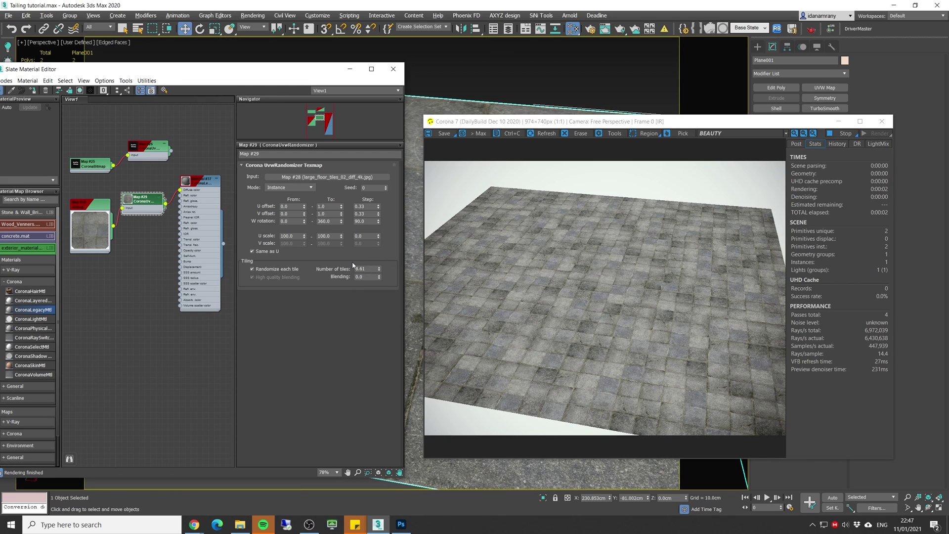